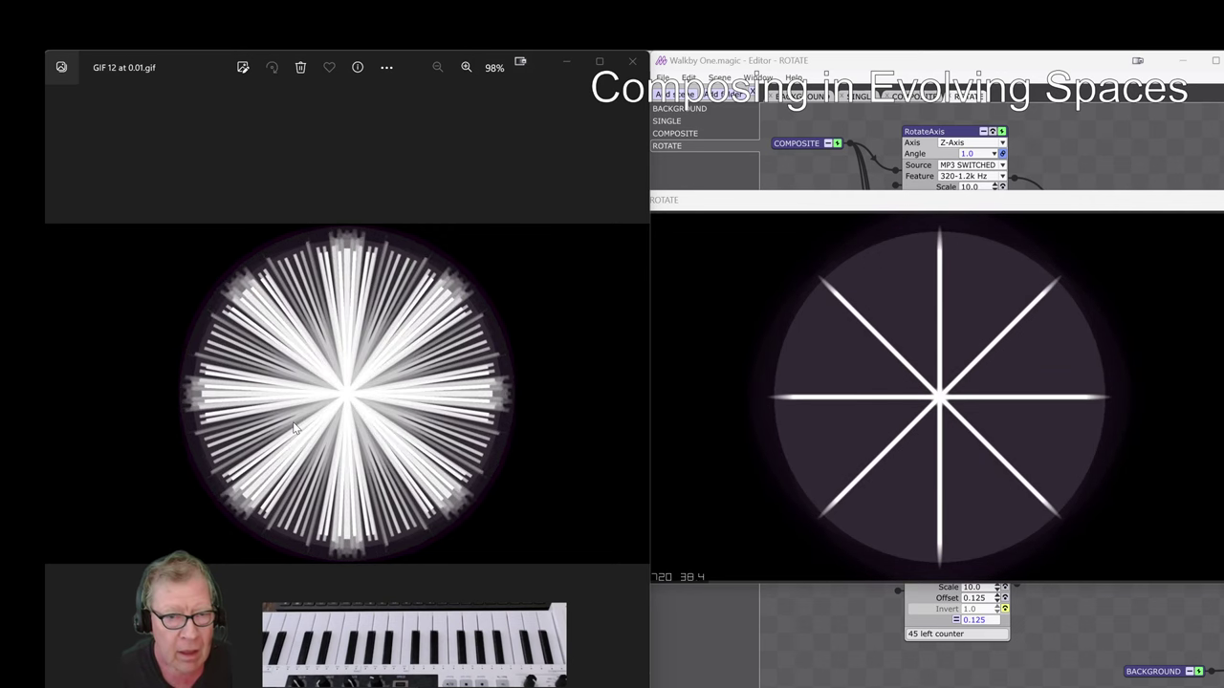
Step: Raise the Magic - ROTATE output window above the reference GIF viewer
left_click(724, 204)
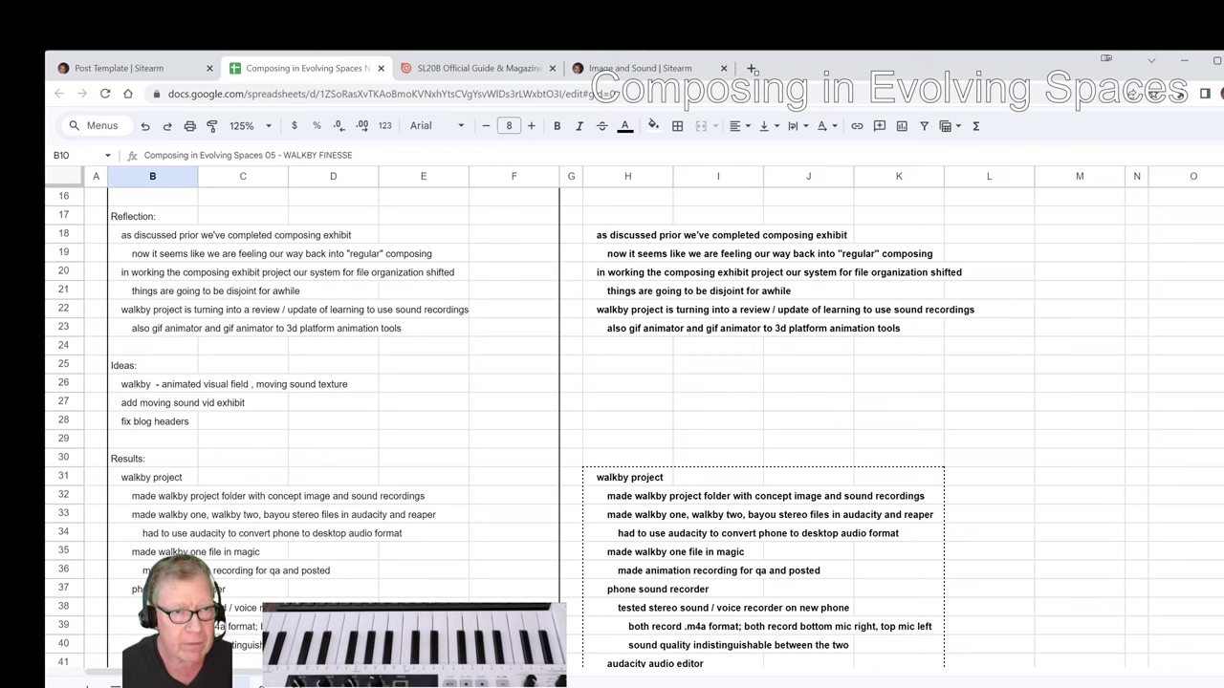
scroll(214, 463, "up", 3)
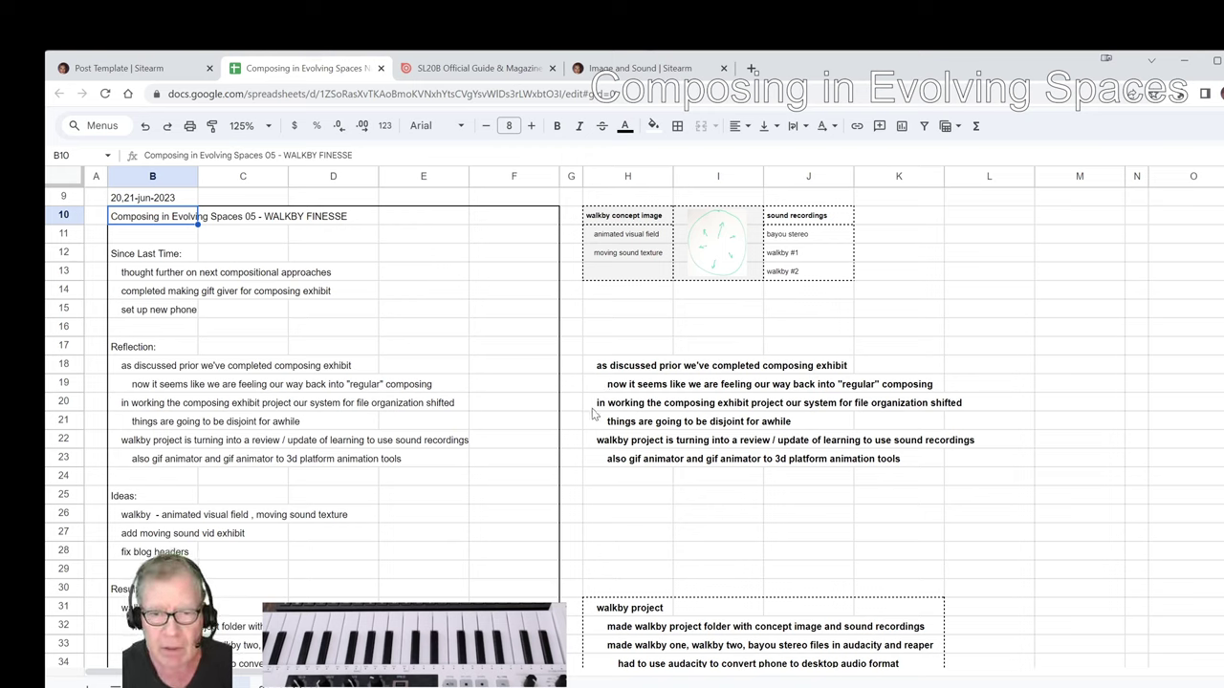
left_click(598, 406)
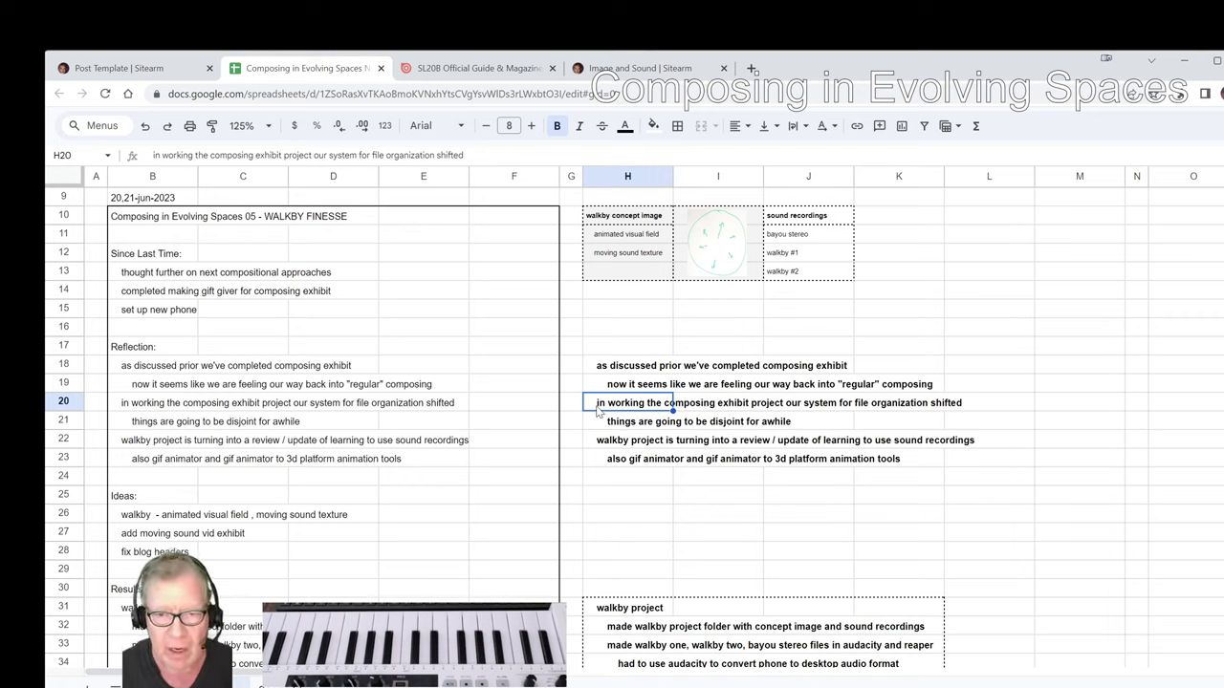
left_click(612, 446)
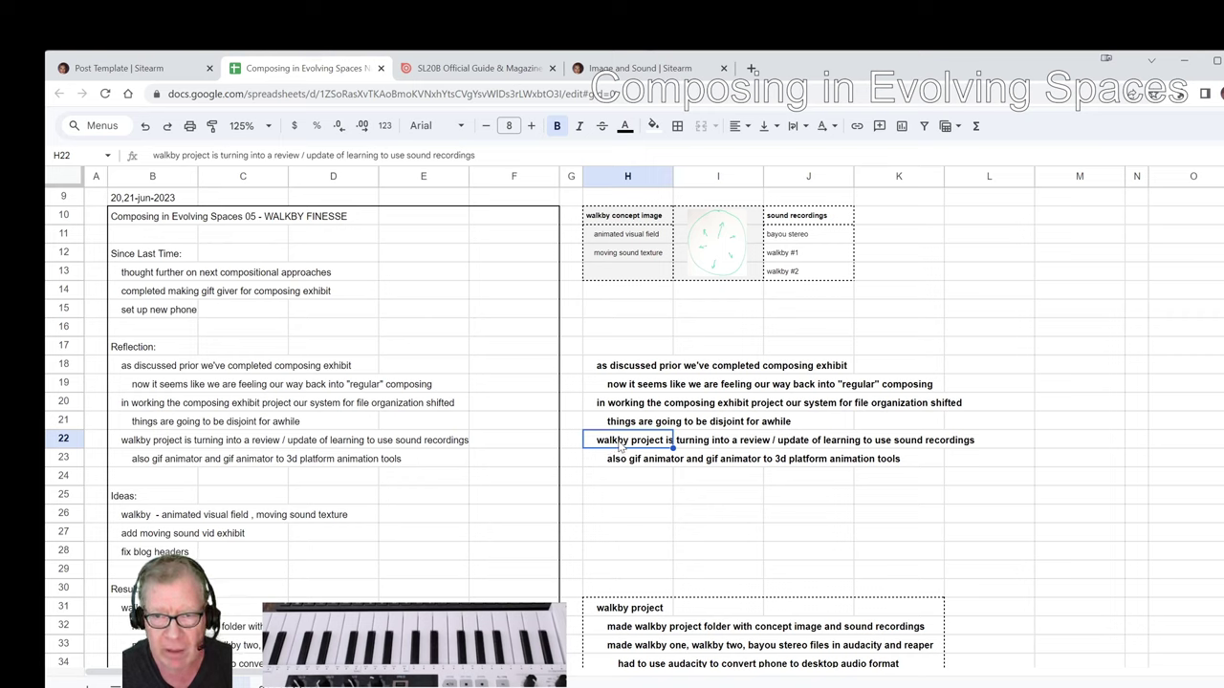
left_click(622, 423)
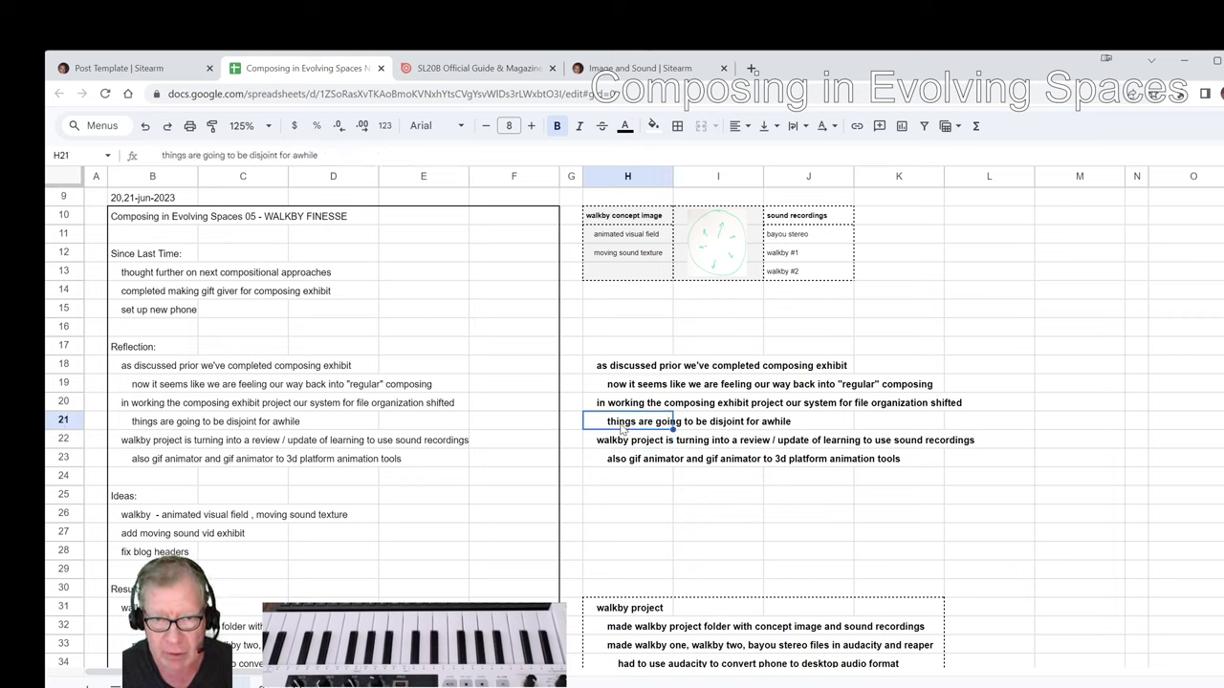
left_click(618, 446)
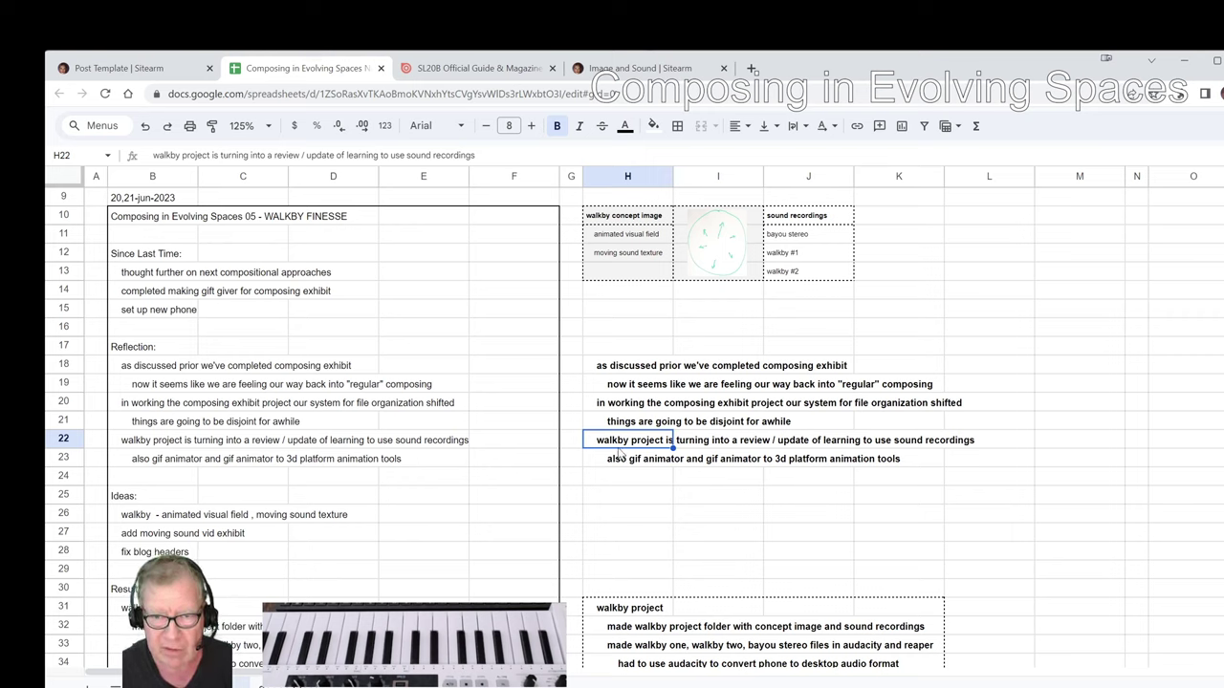
left_click(620, 464)
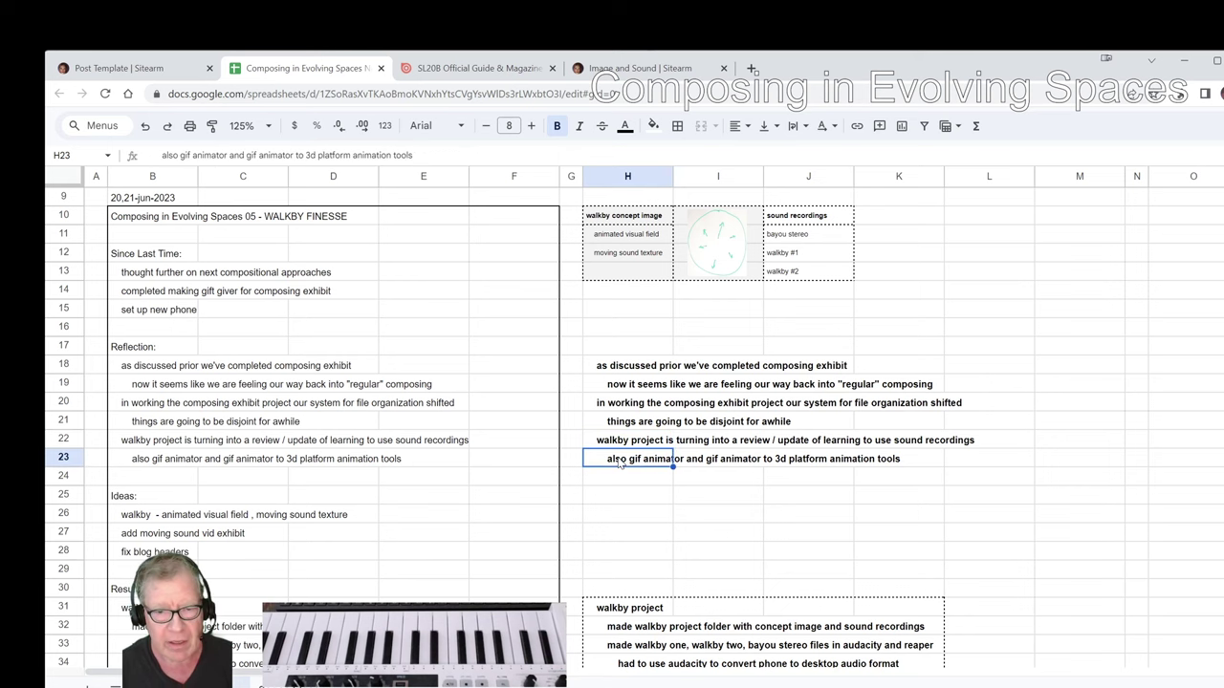
scroll(622, 464, "down", 1)
scroll(626, 466, "down", 4)
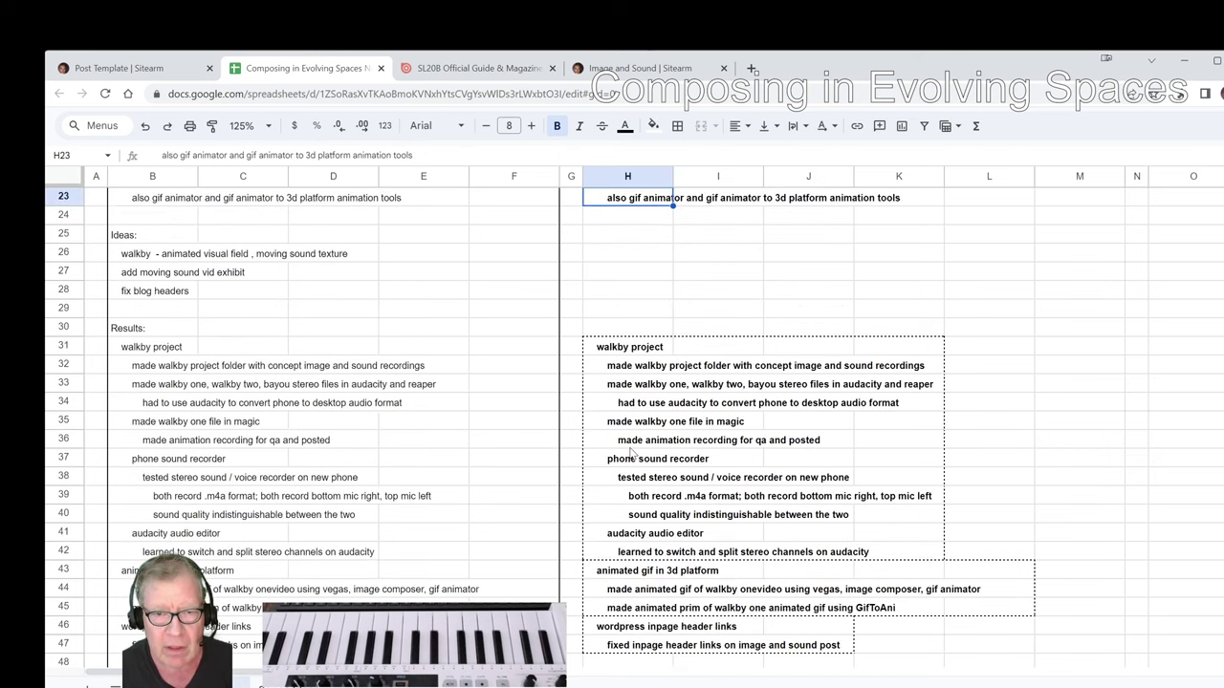
left_click(620, 371)
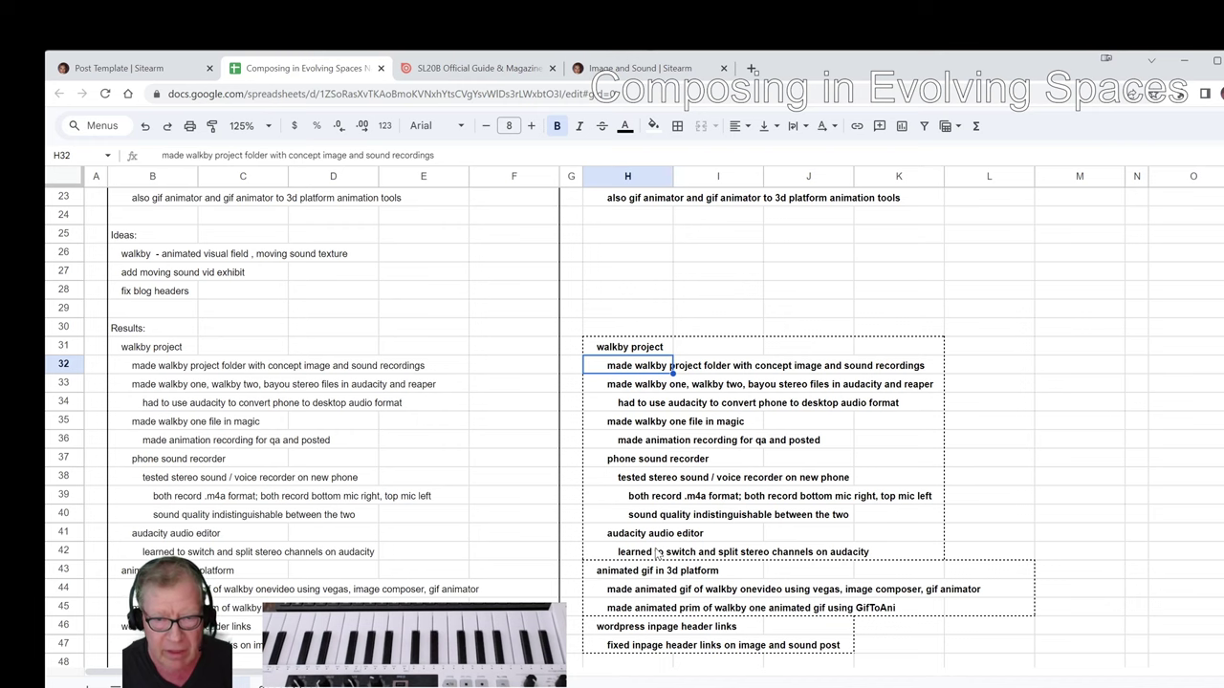
scroll(657, 553, "down", 2)
scroll(658, 555, "down", 3)
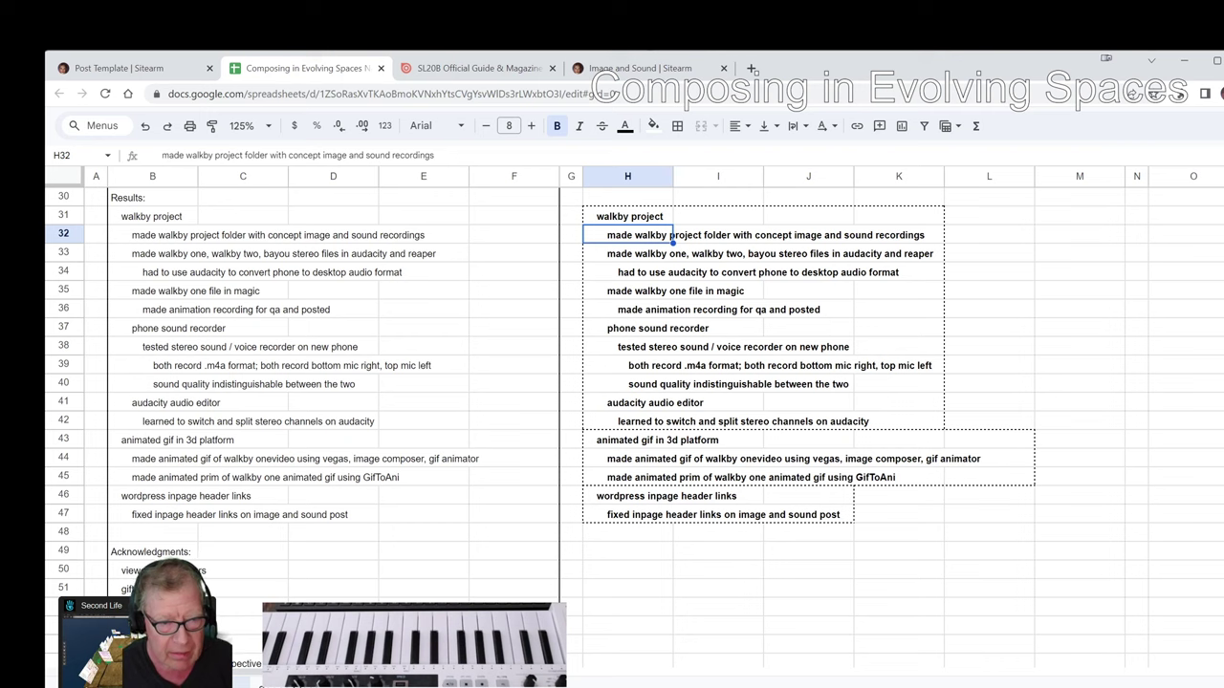
left_click(144, 641)
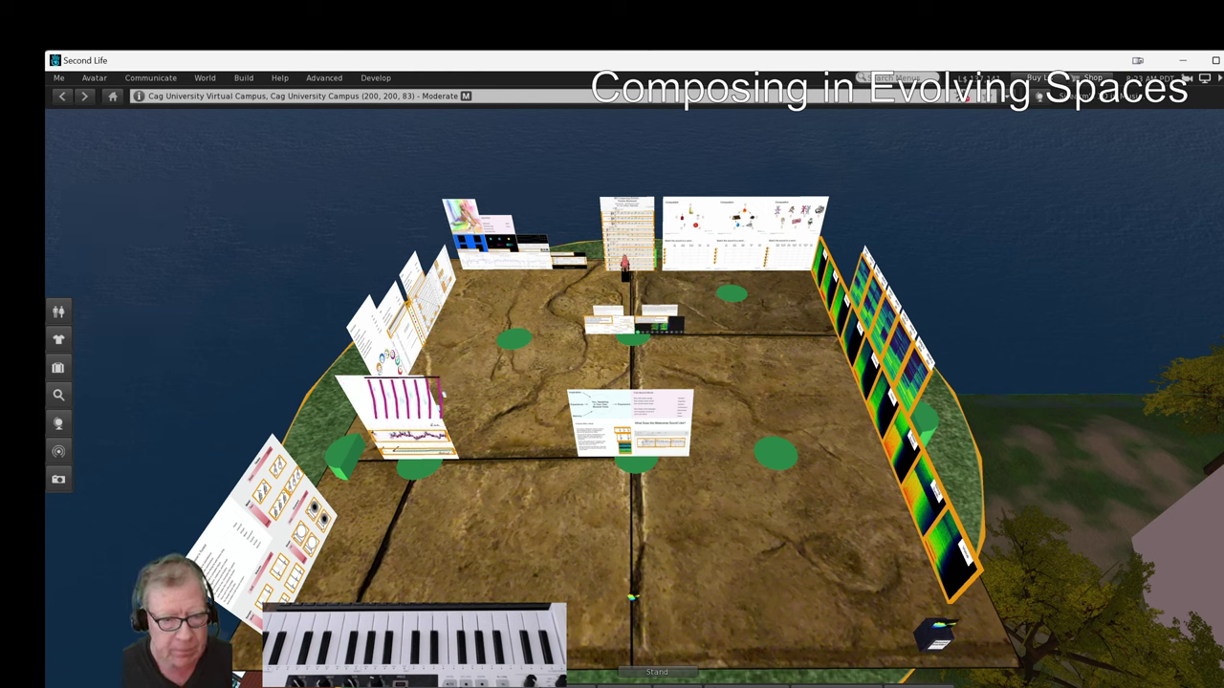
key("alt+Tab")
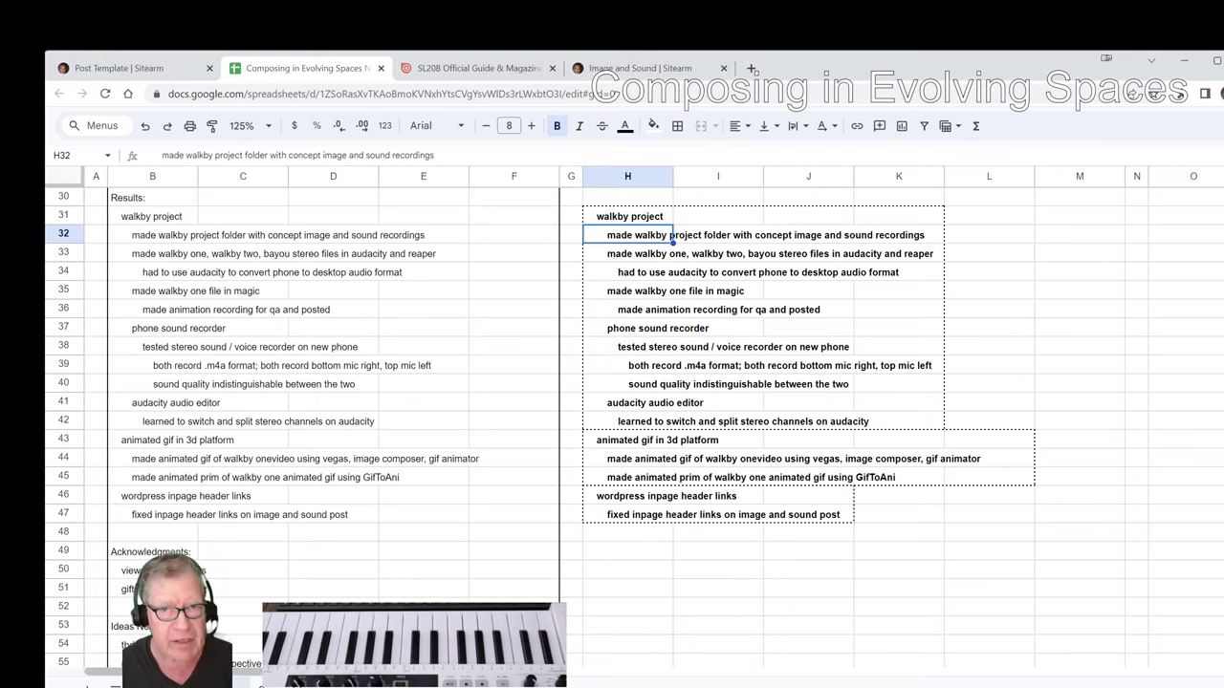
Step: Show the SL20B Official Guide's exhibitor map pages listing SLB Fantasy and SLB Glamorous parcels
left_click(462, 72)
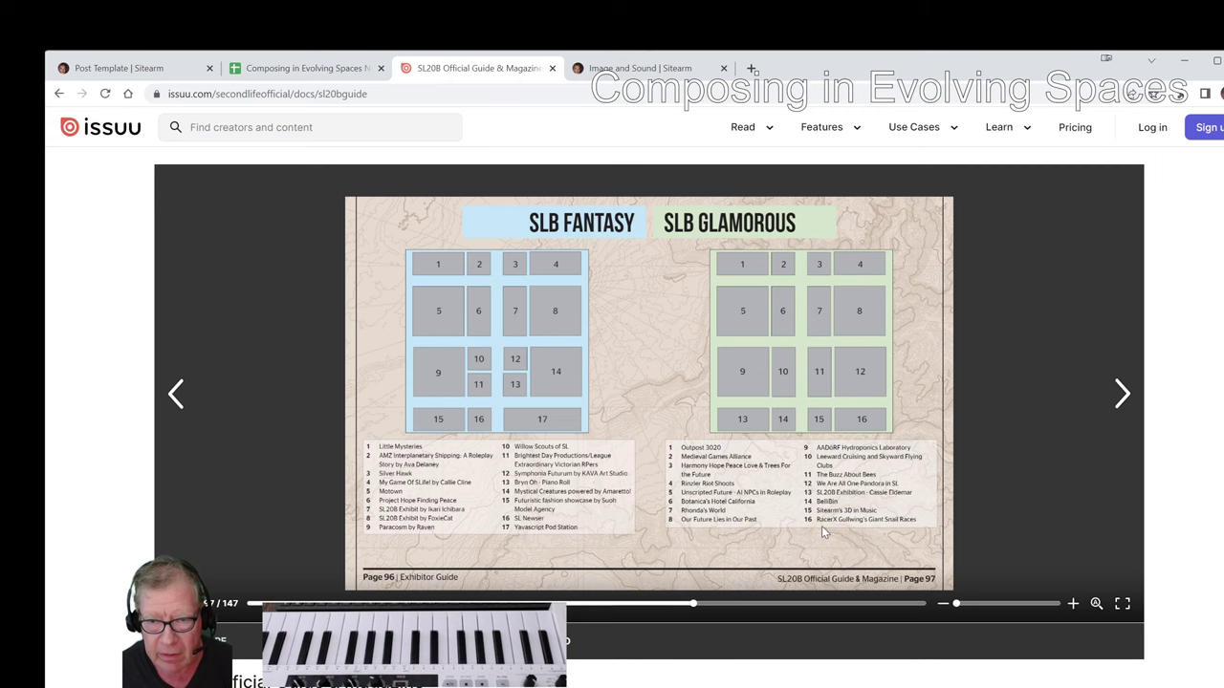
left_click(1123, 603)
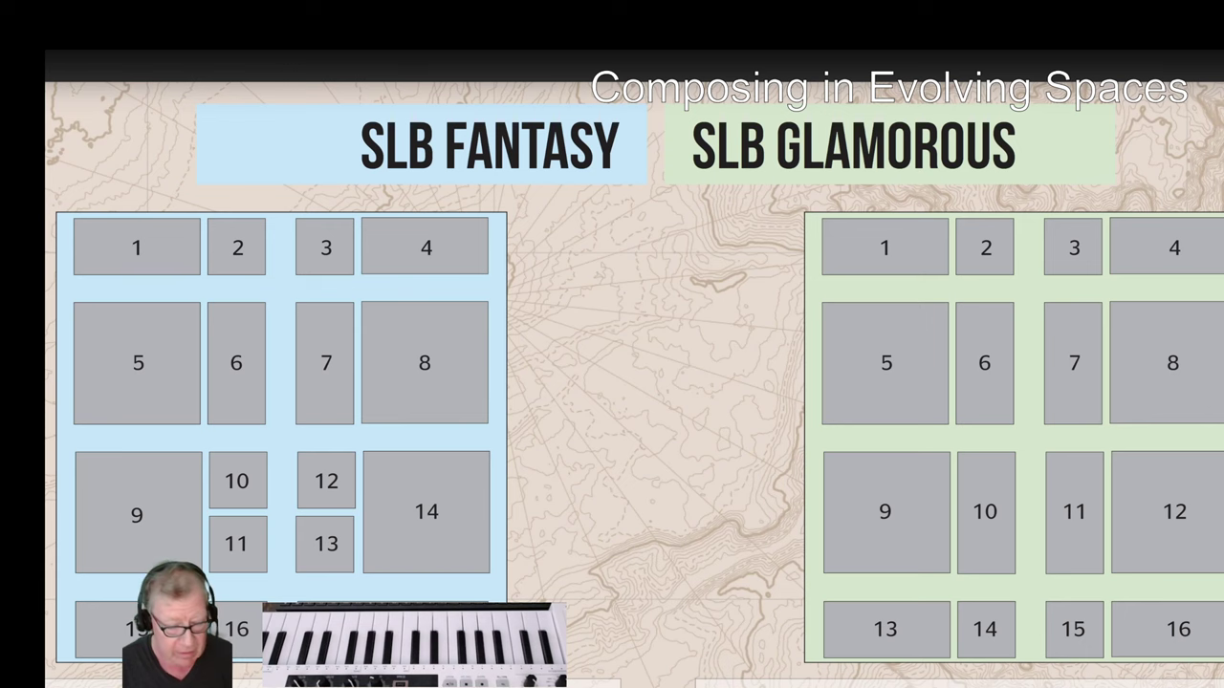
key("Escape")
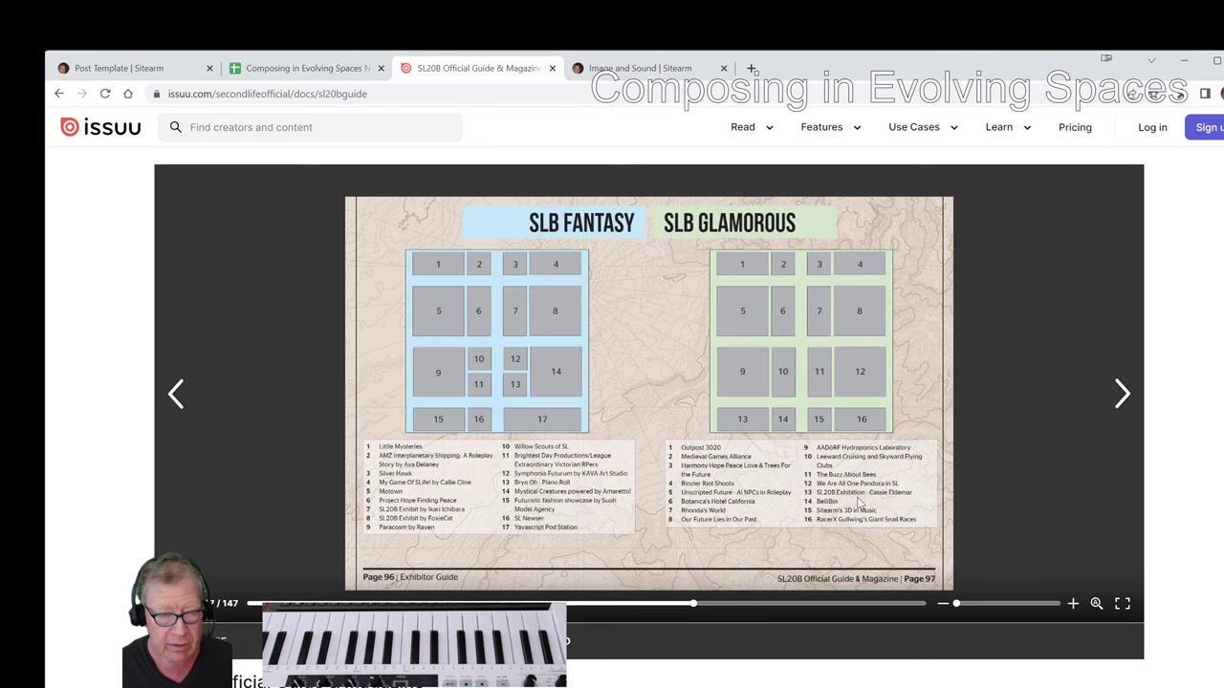
Step: Point out the WordPress in-page links note, then open the Image and Sound post from Second Life
left_click(271, 70)
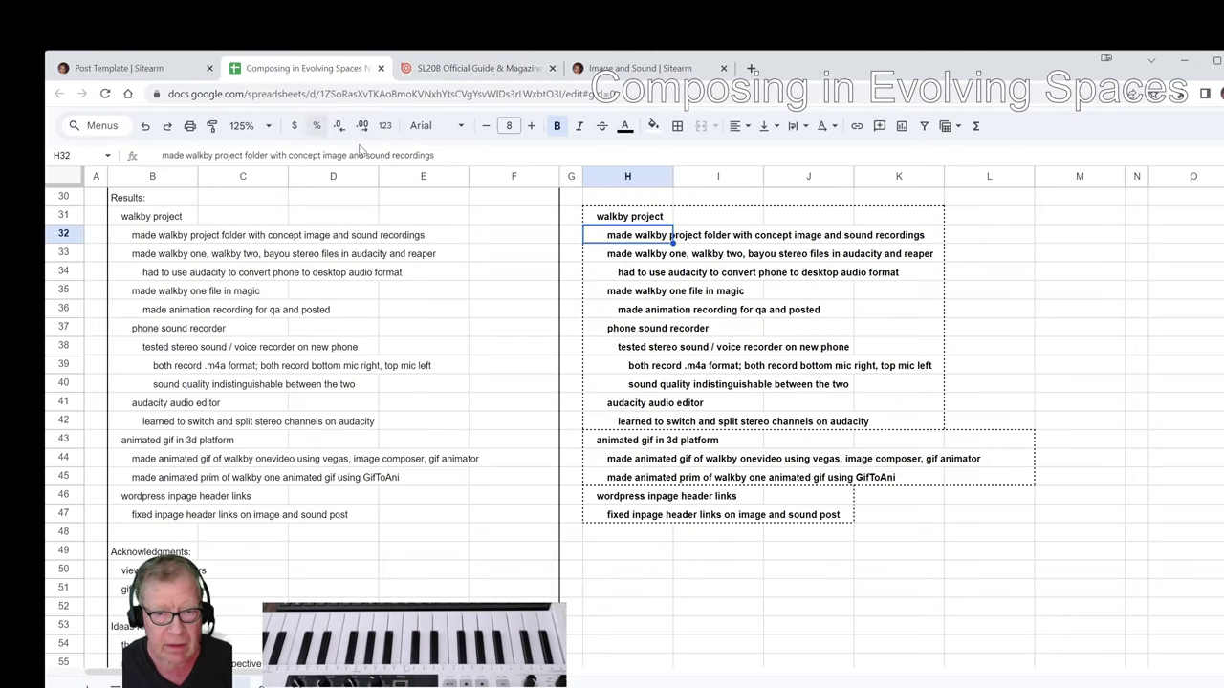
left_click(613, 500)
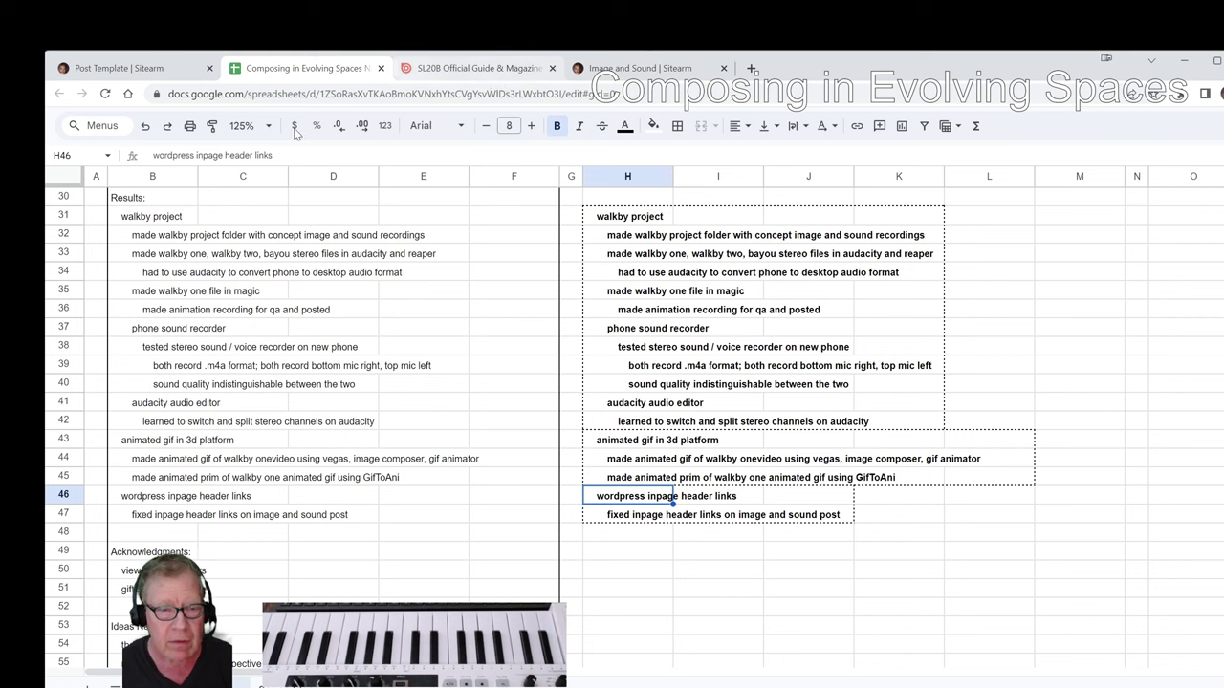
key("alt+Tab")
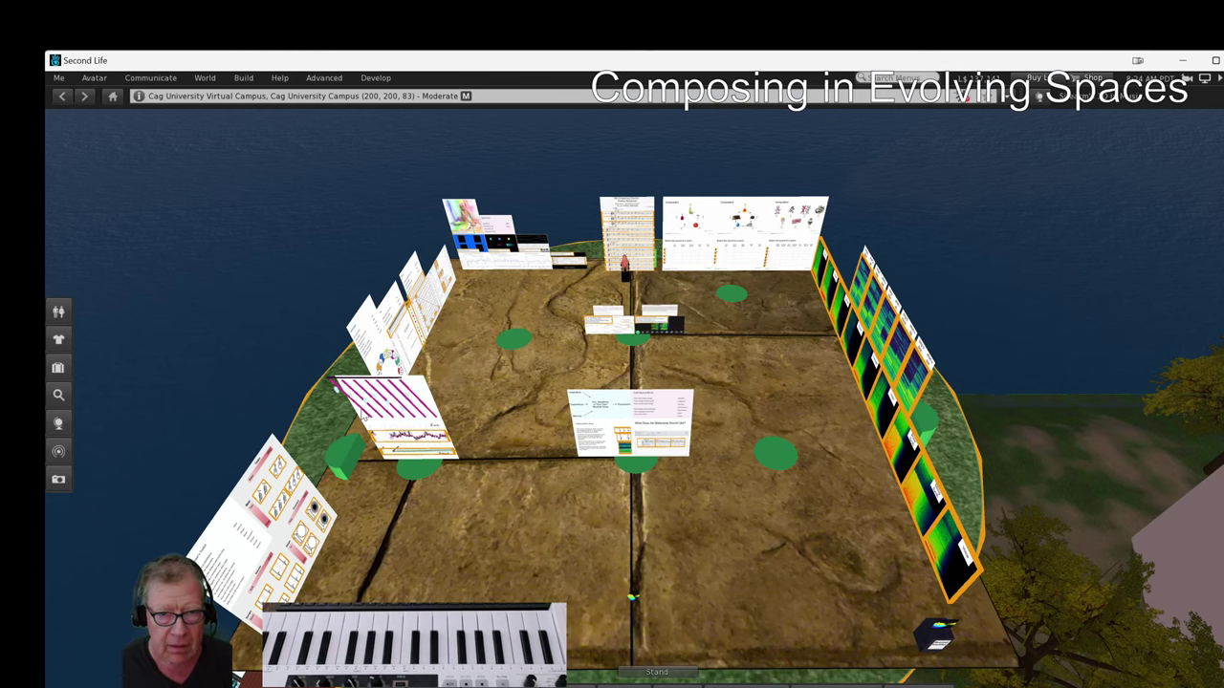
left_click(426, 306, "alt")
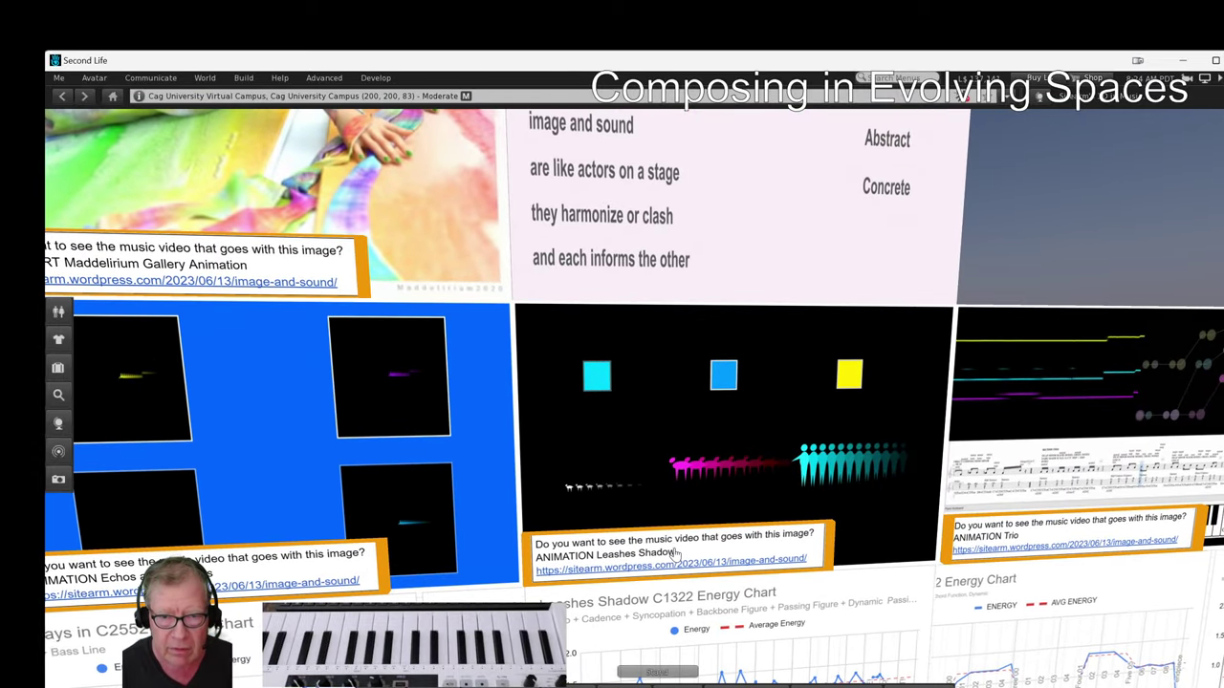
left_click(675, 555)
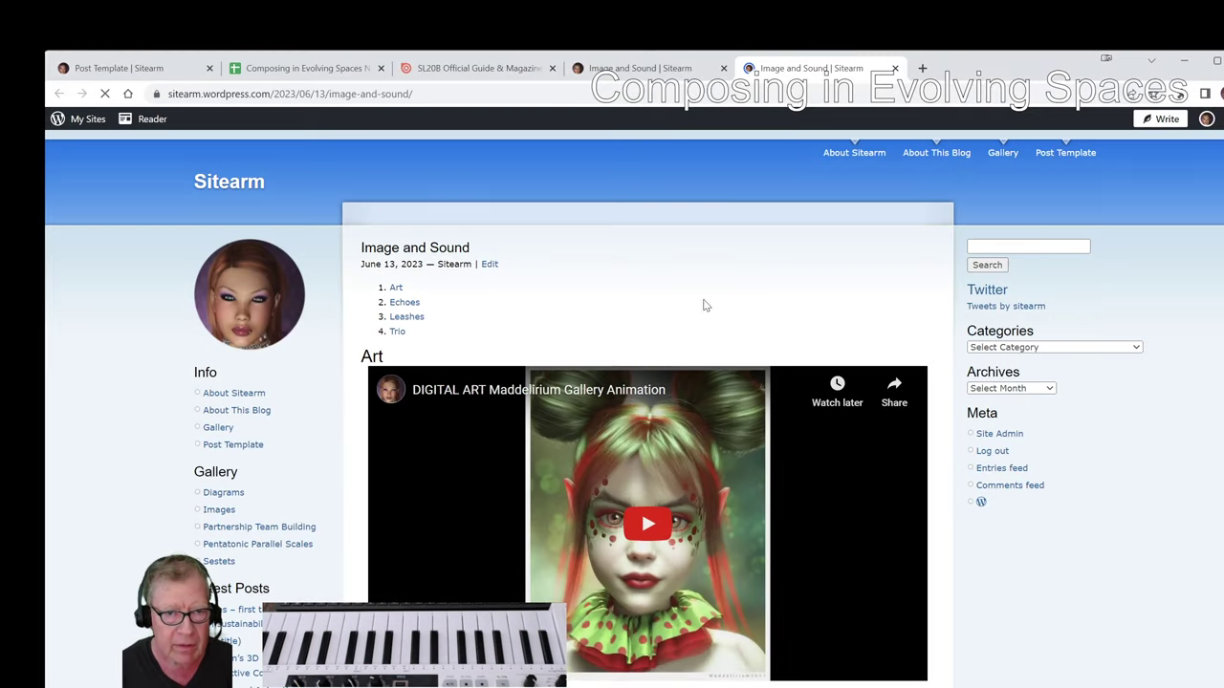
Step: Try the post's Leashes and Echoes in-page links and scroll through the Image and Sound post
left_click(401, 319)
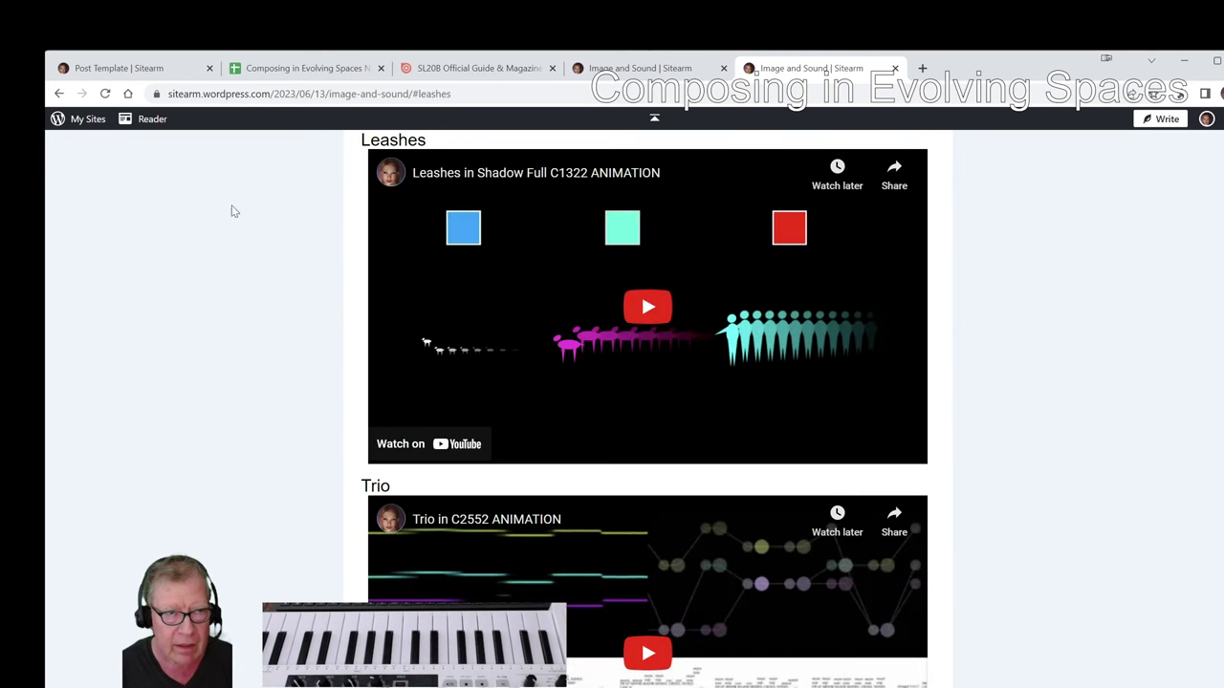
left_click(58, 95)
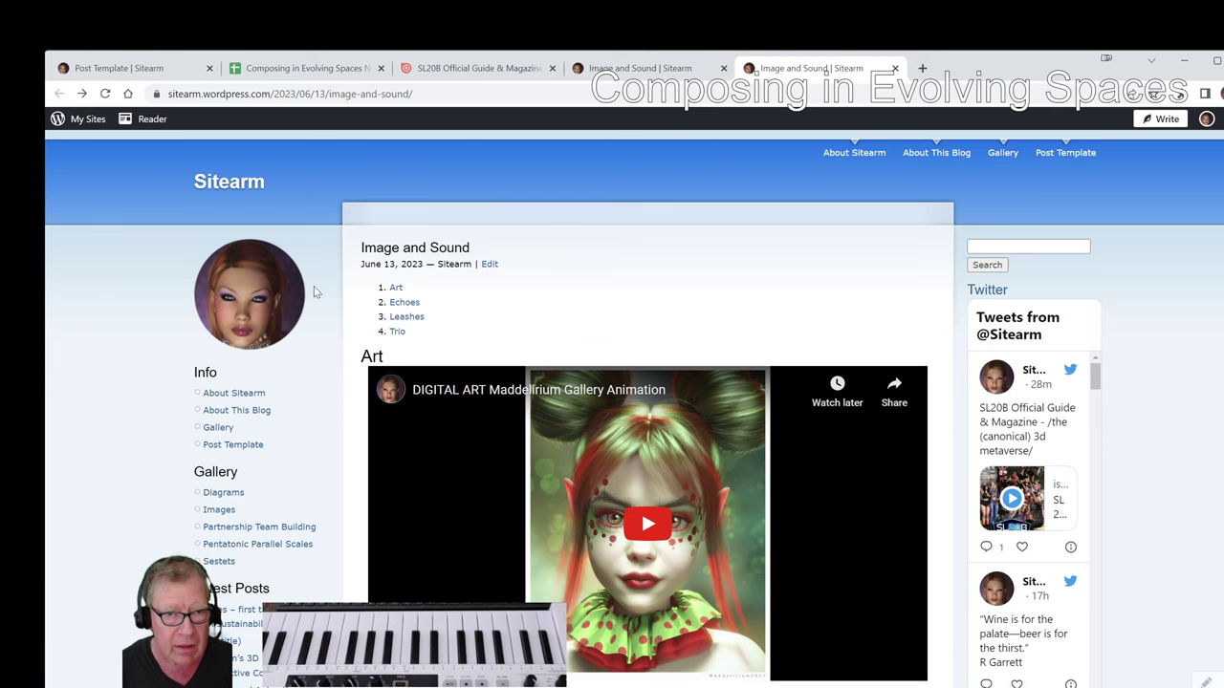
left_click(412, 304)
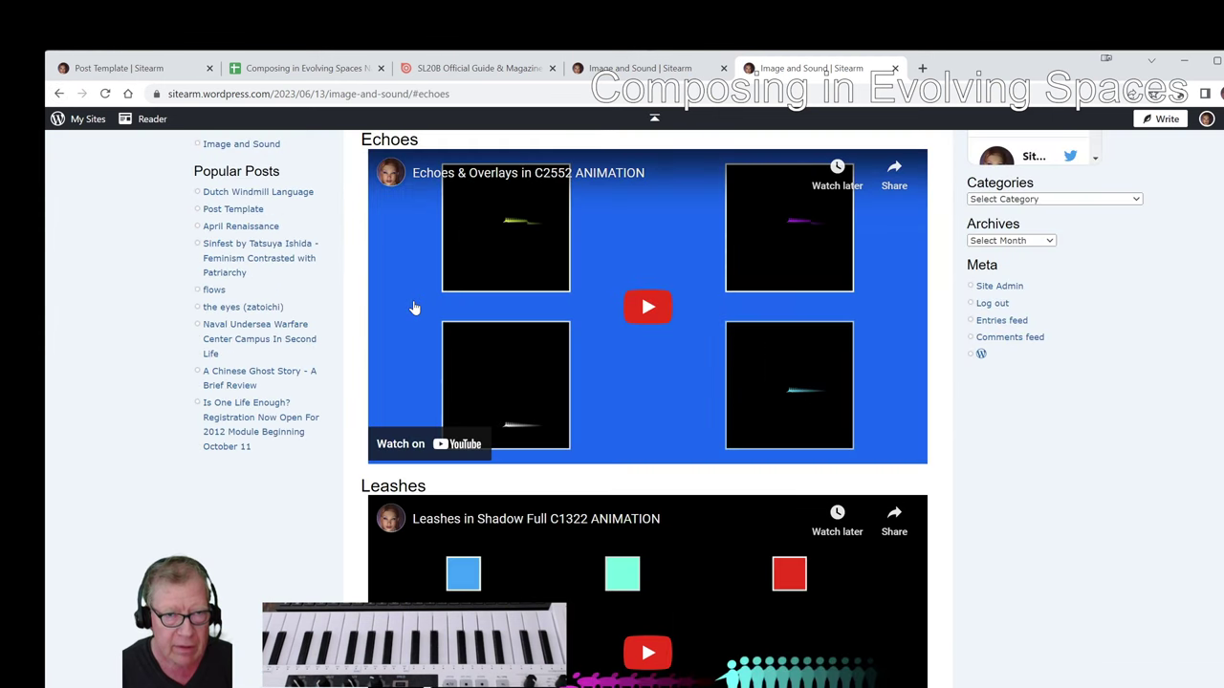
left_click(299, 96)
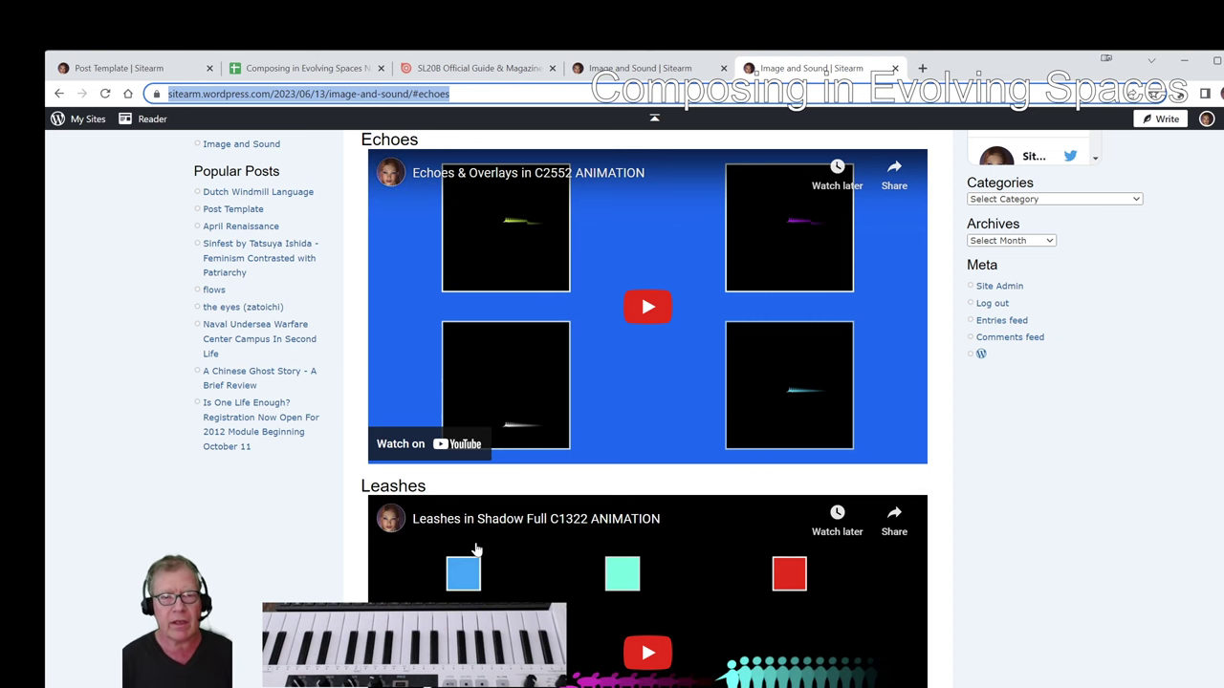
scroll(496, 540, "up", 3)
scroll(495, 541, "up", 2)
scroll(519, 527, "up", 2)
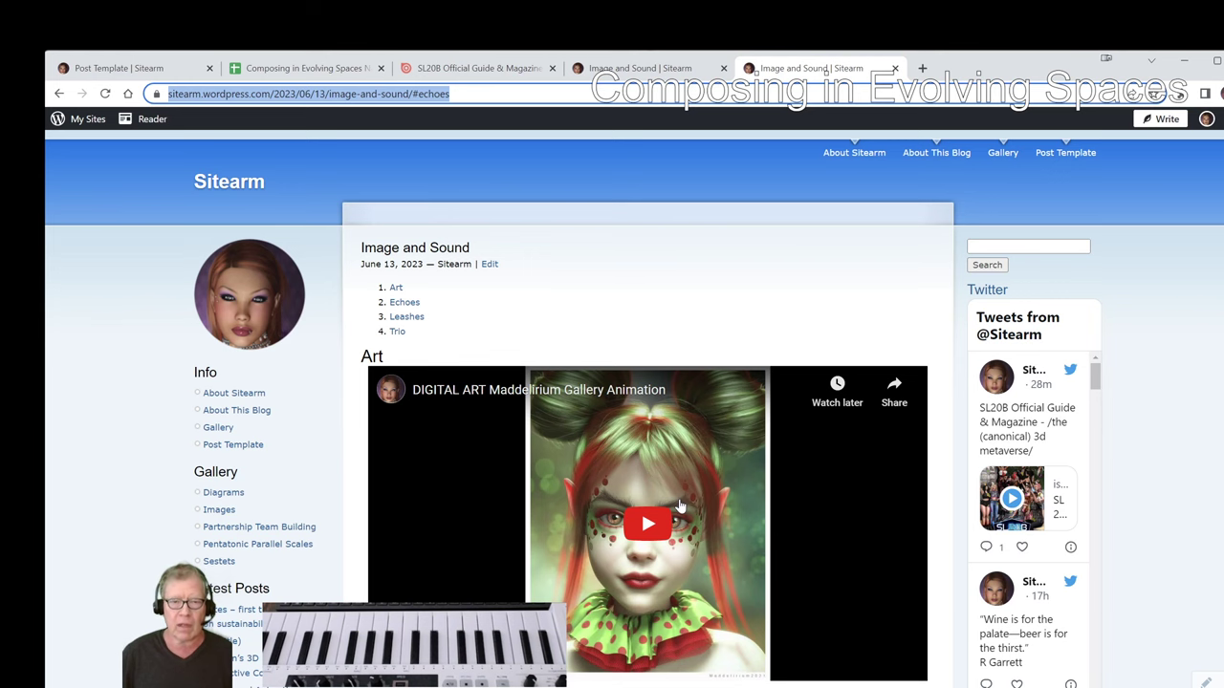
scroll(680, 507, "down", 4)
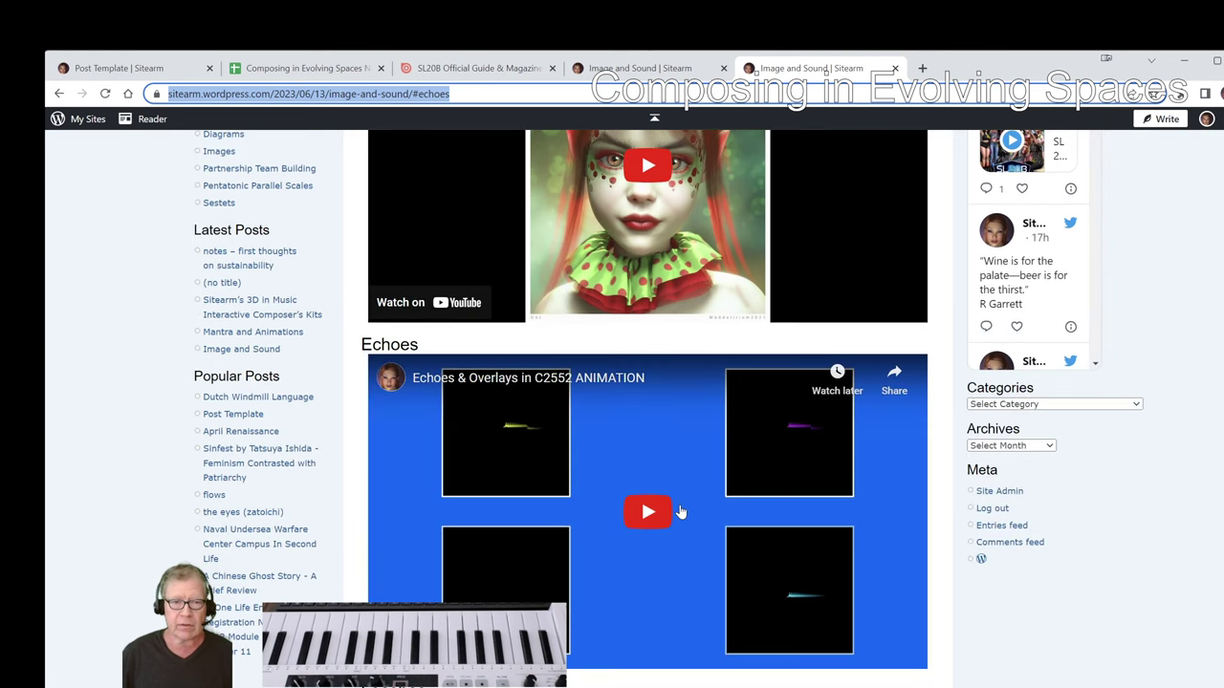
scroll(696, 519, "up", 4)
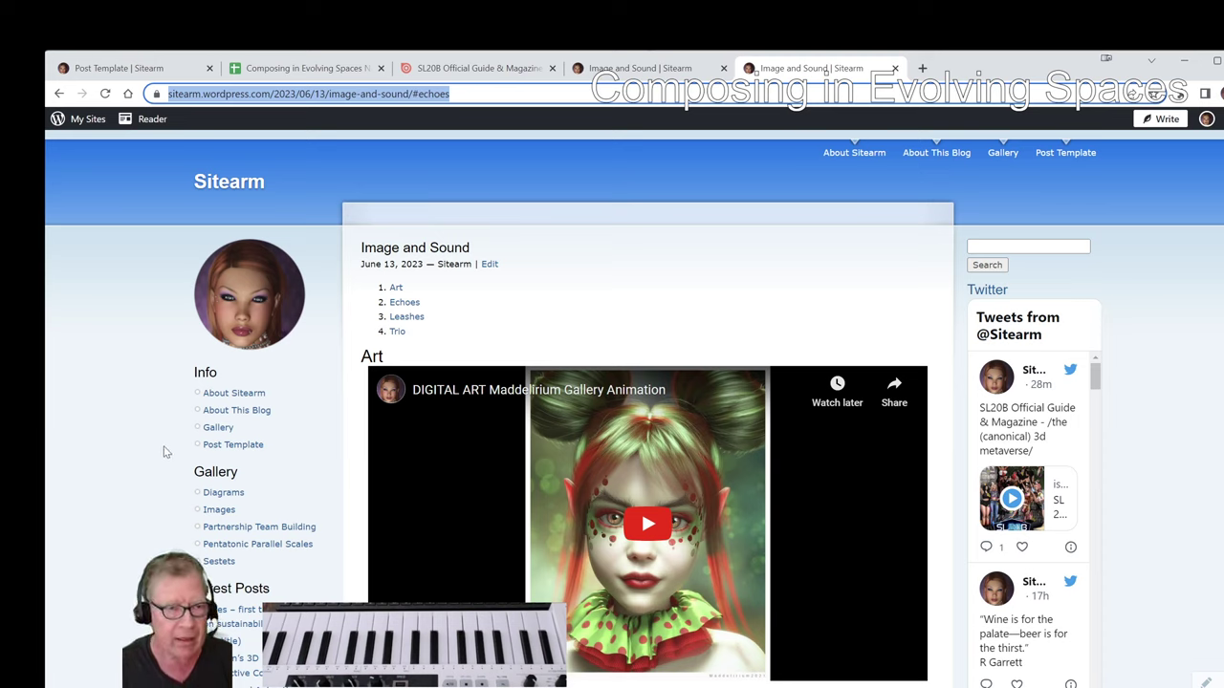
Step: Go back to the Composing in Evolving Spaces notes sheet with an empty cell selected
left_click(108, 442)
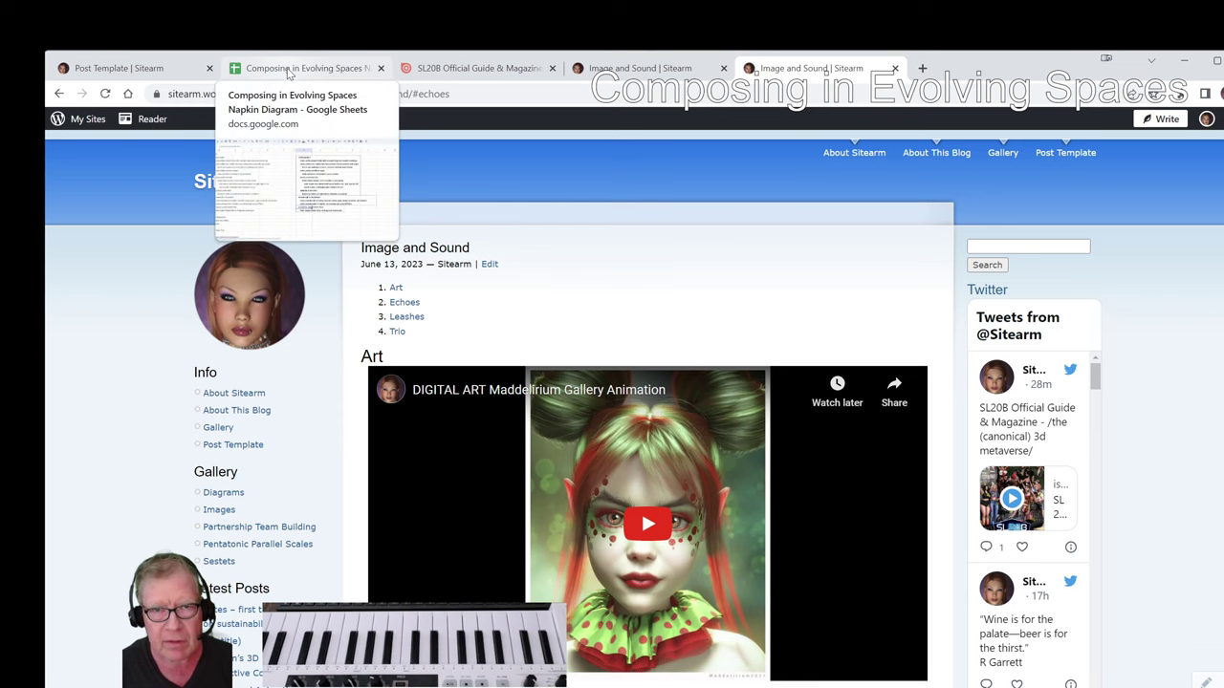
left_click(289, 69)
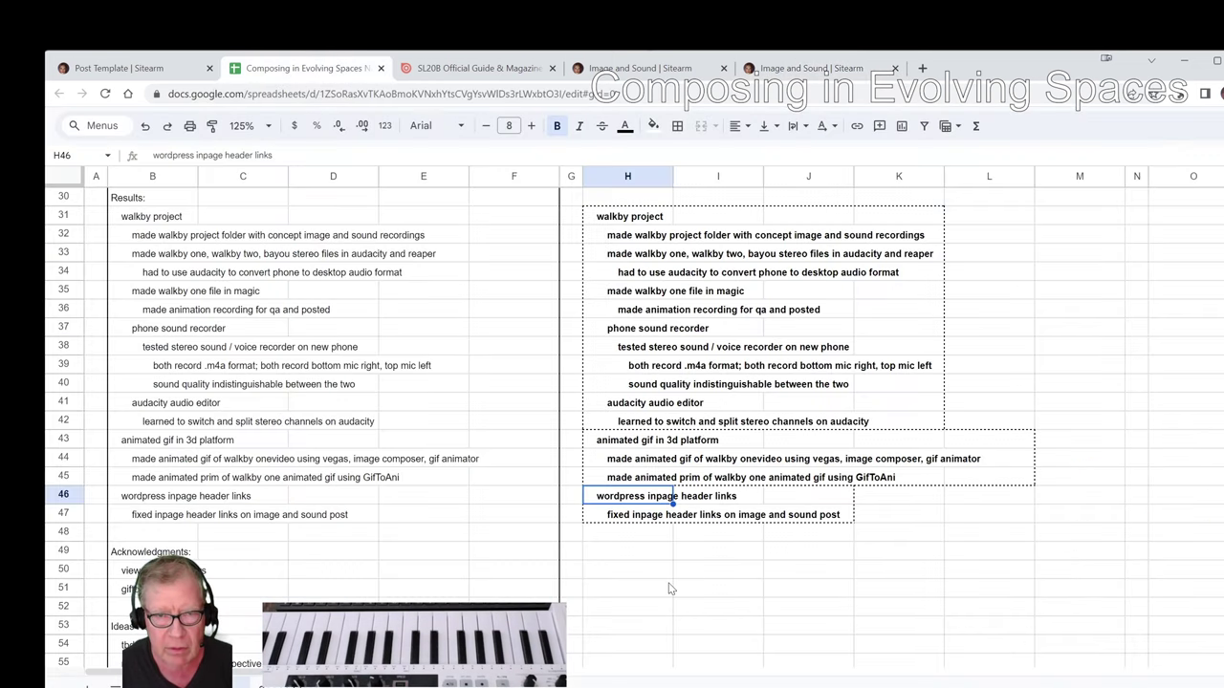
left_click(626, 588)
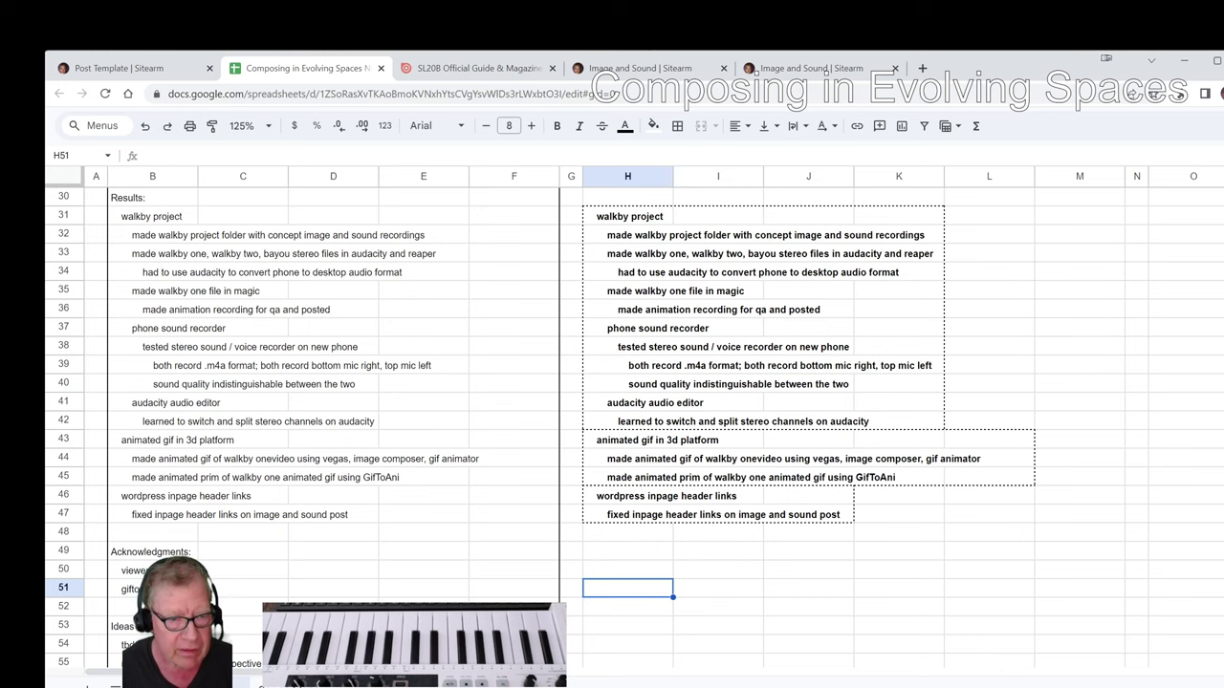
Step: Maximize the Magic editor and enlarge the ROTATE preview's eight-spoke starburst across most of the screen
key("alt+Tab")
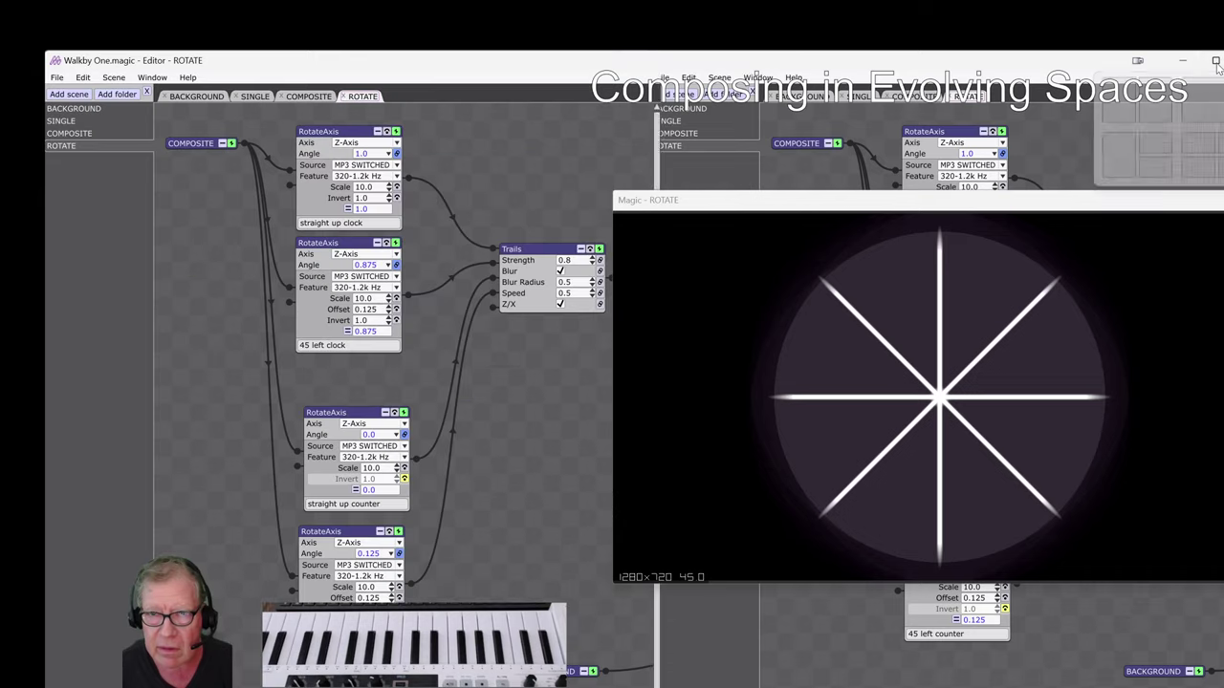
left_click(1215, 60)
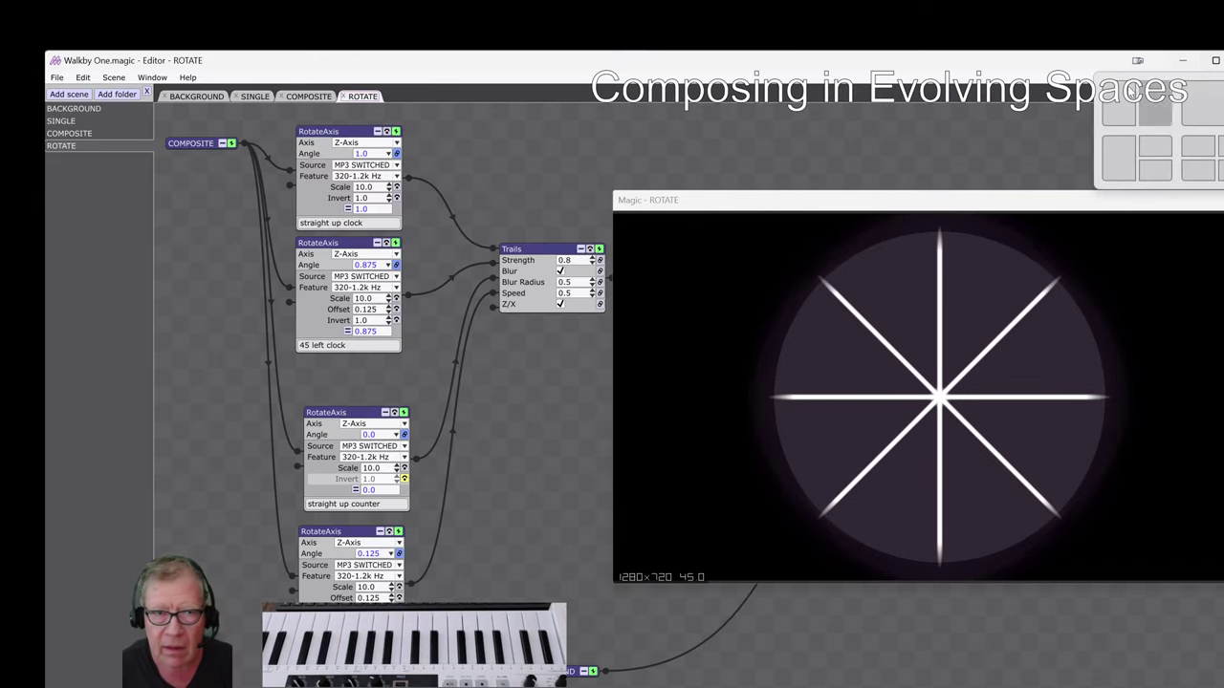
left_click_drag(893, 209, 507, 129)
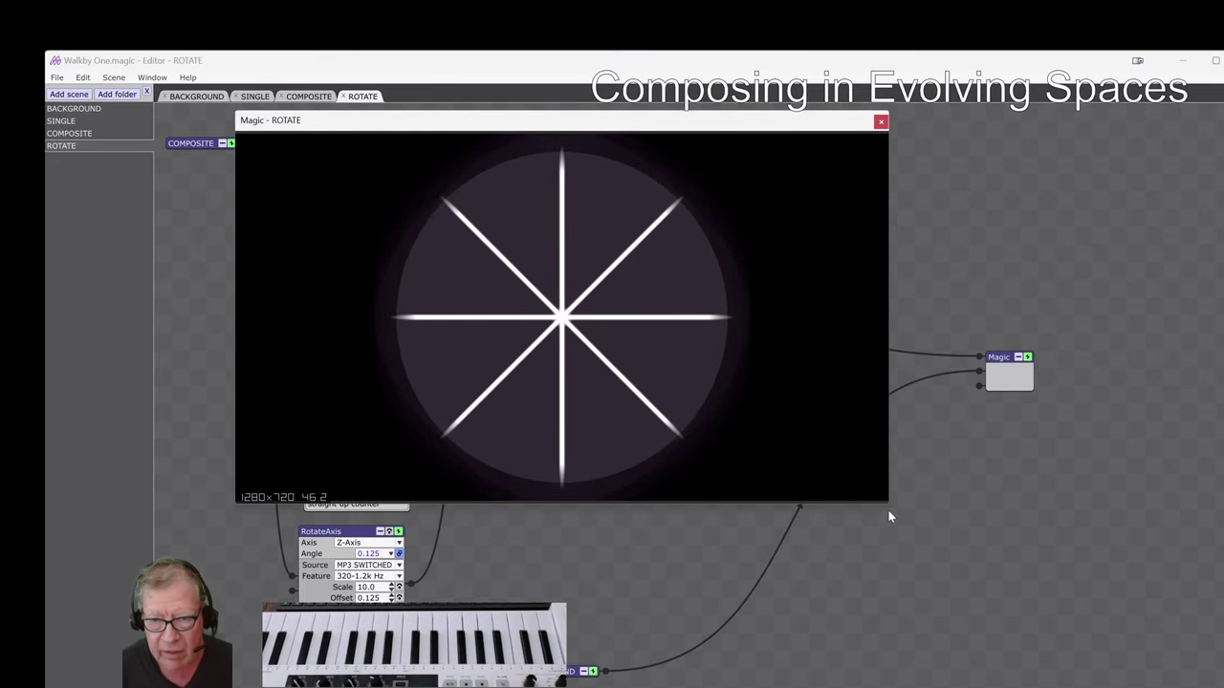
mouse_move(885, 507)
left_mouse_down()
mouse_move(1052, 684)
mouse_move(901, 674)
left_mouse_up()
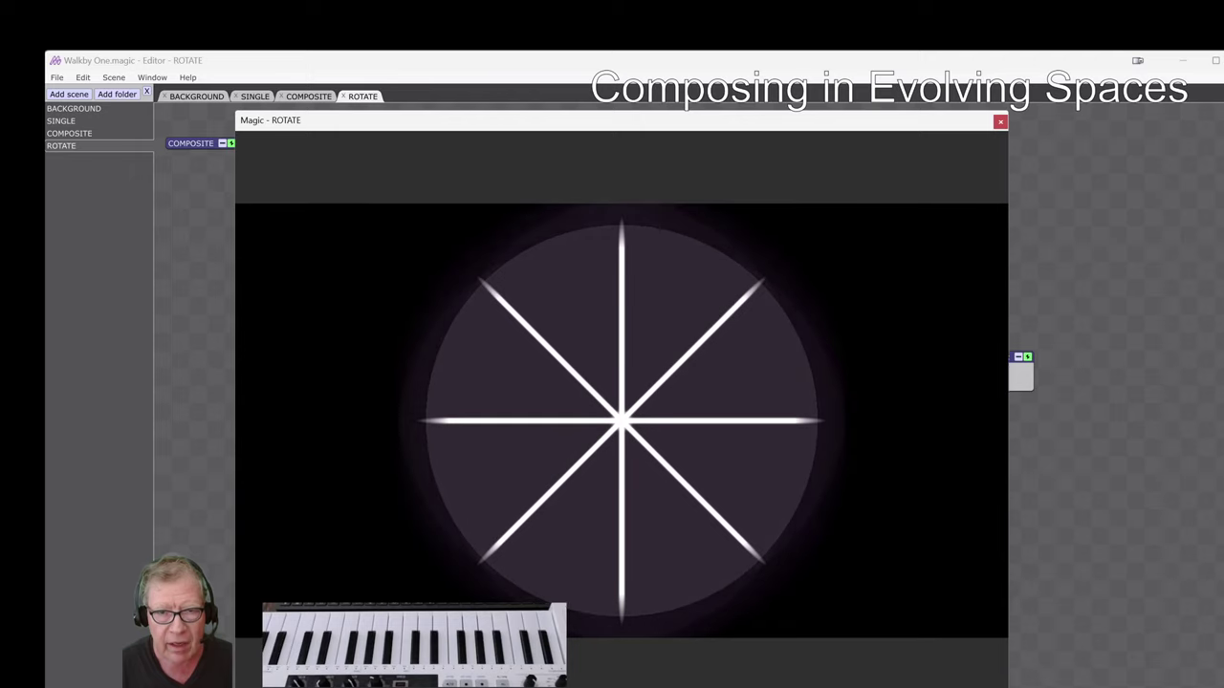
left_click_drag(901, 674, 1050, 685)
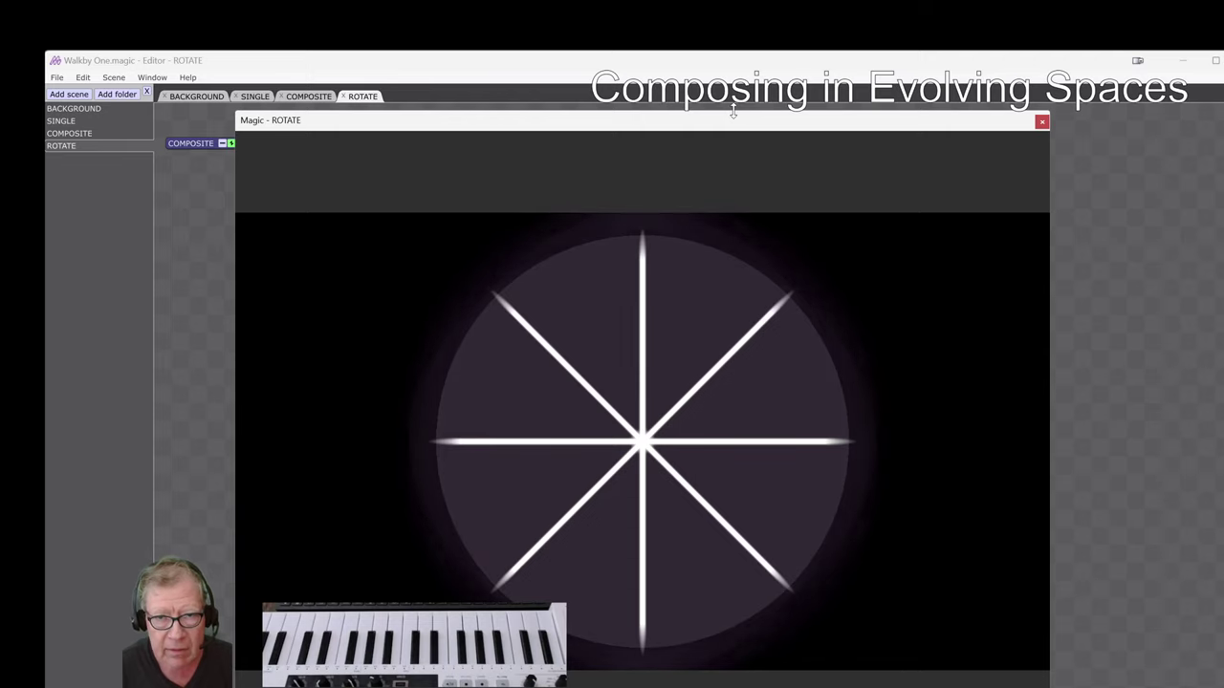
mouse_move(734, 112)
left_mouse_down()
mouse_move(743, 271)
mouse_move(752, 133)
left_mouse_up()
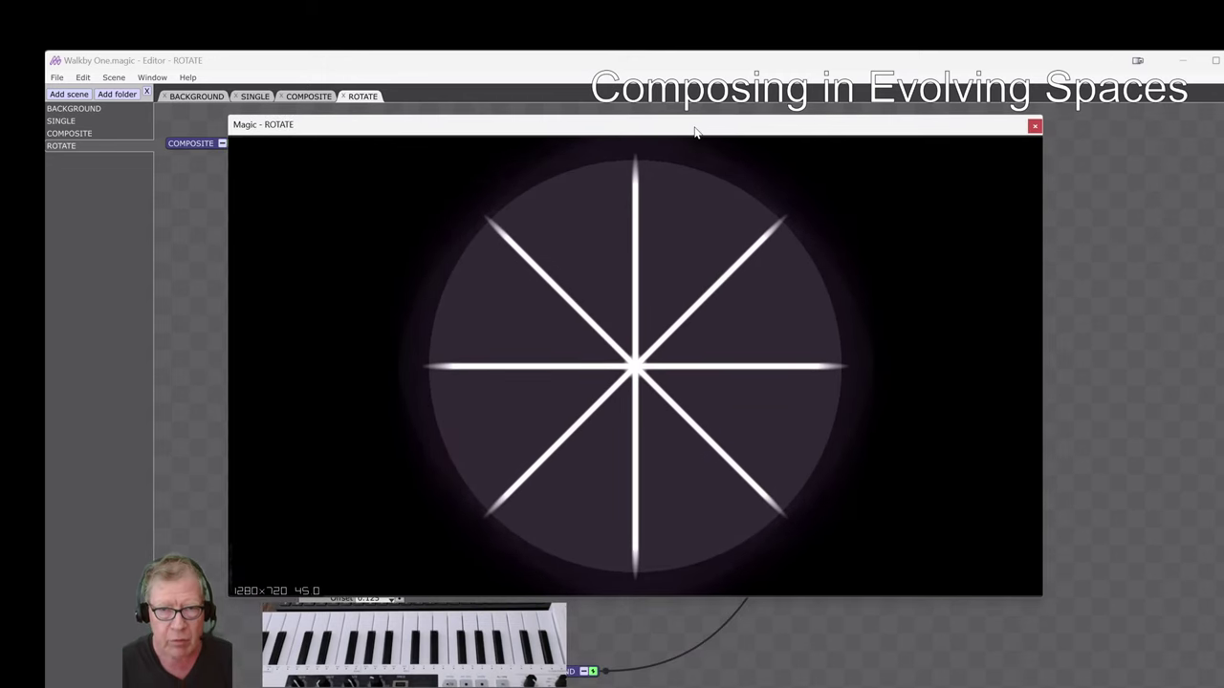
left_click(107, 240)
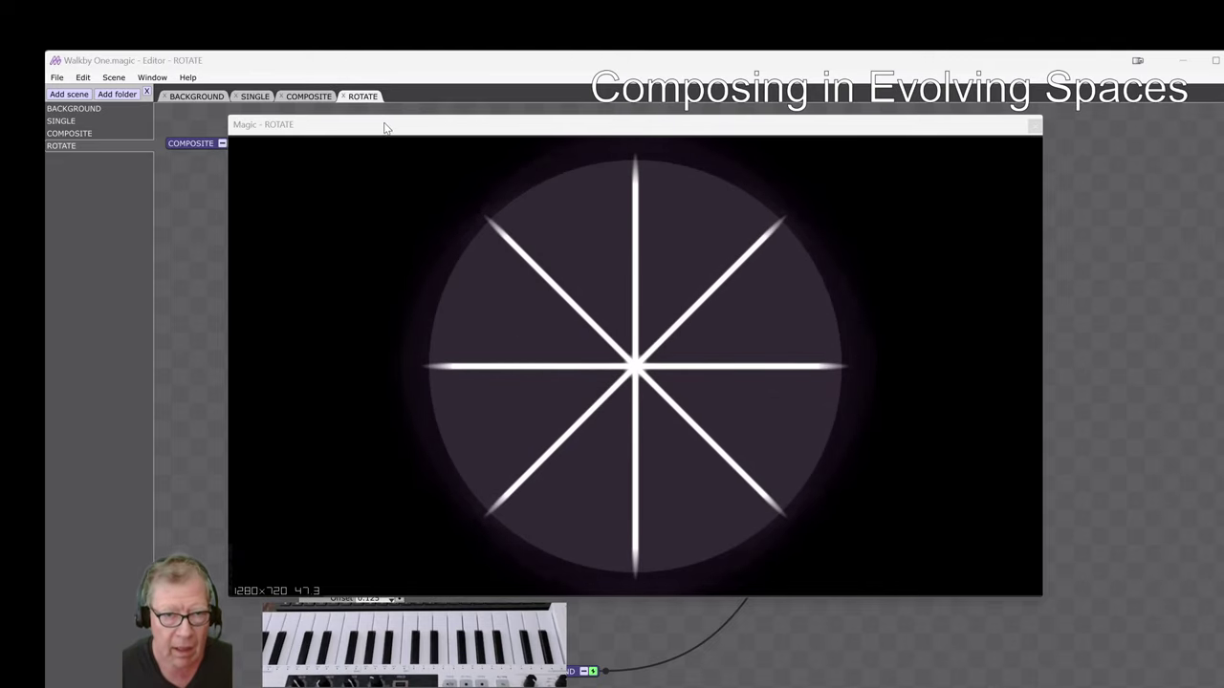
mouse_move(385, 124)
left_mouse_down()
mouse_move(603, 144)
mouse_move(654, 134)
left_mouse_up()
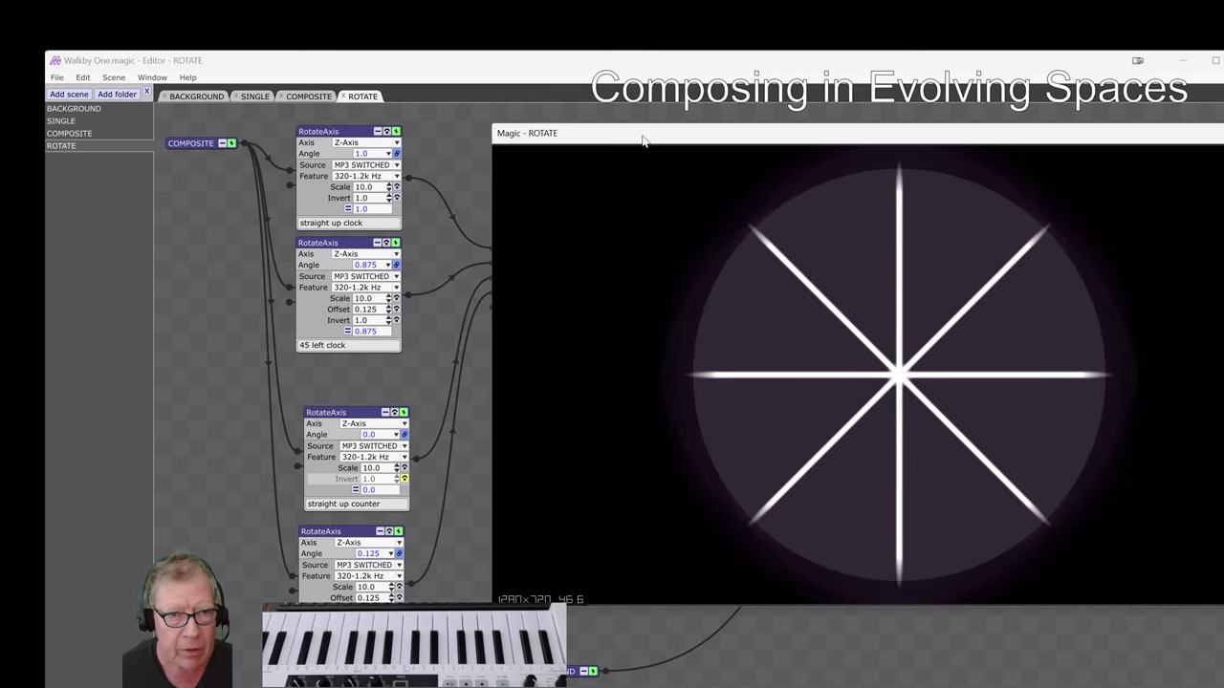
left_click(300, 96)
left_click(255, 96)
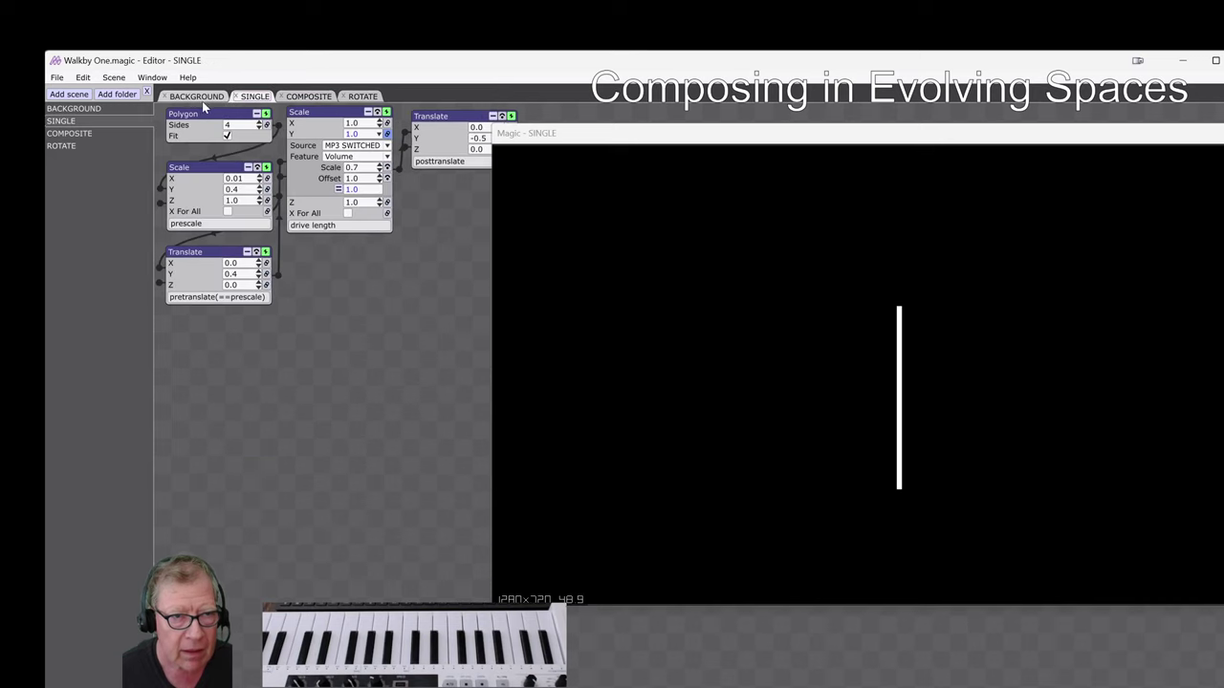
left_click(191, 97)
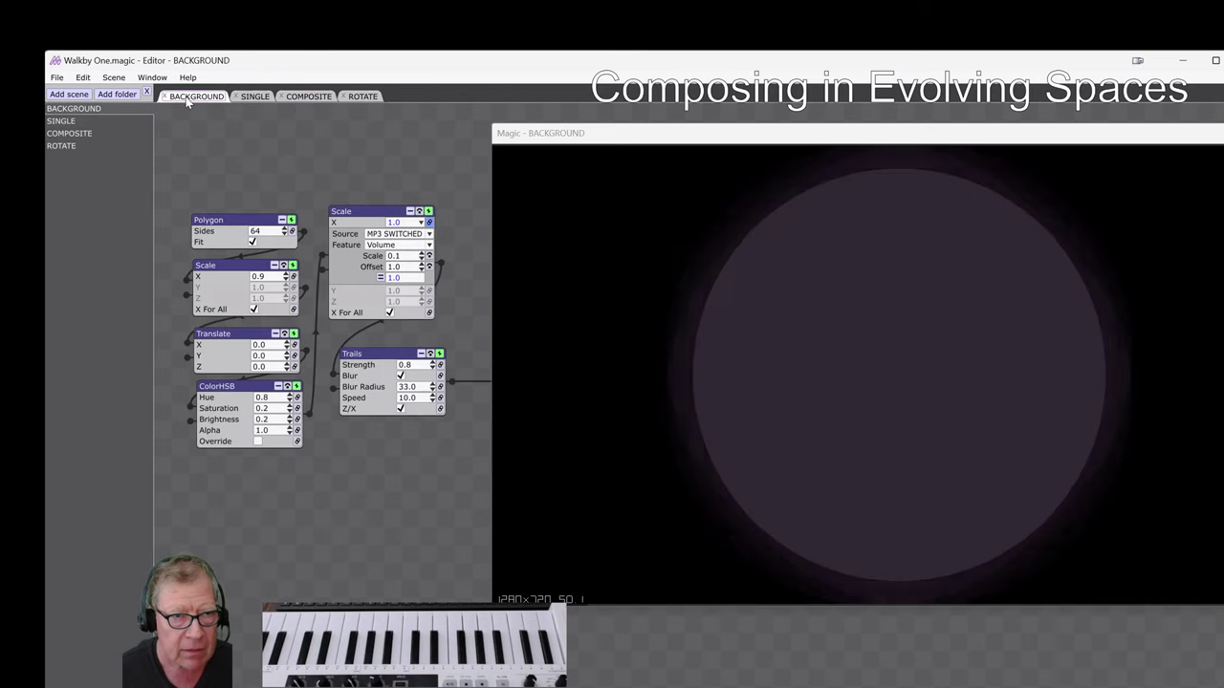
left_click(245, 97)
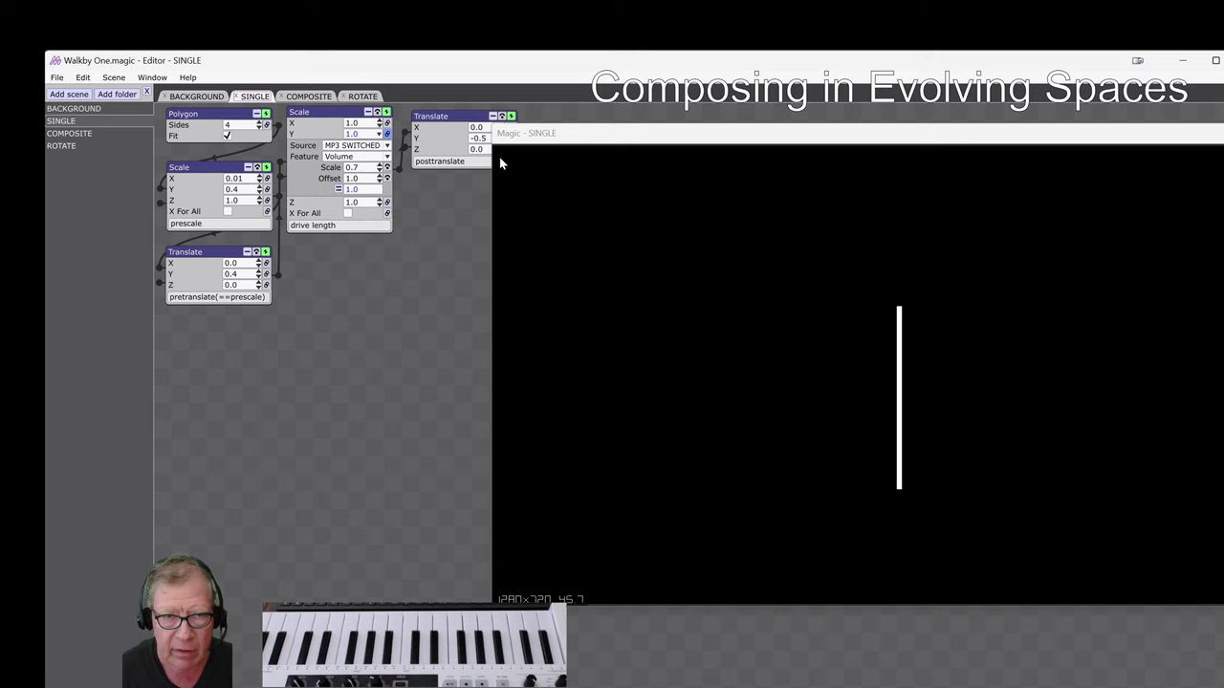
left_click(304, 96)
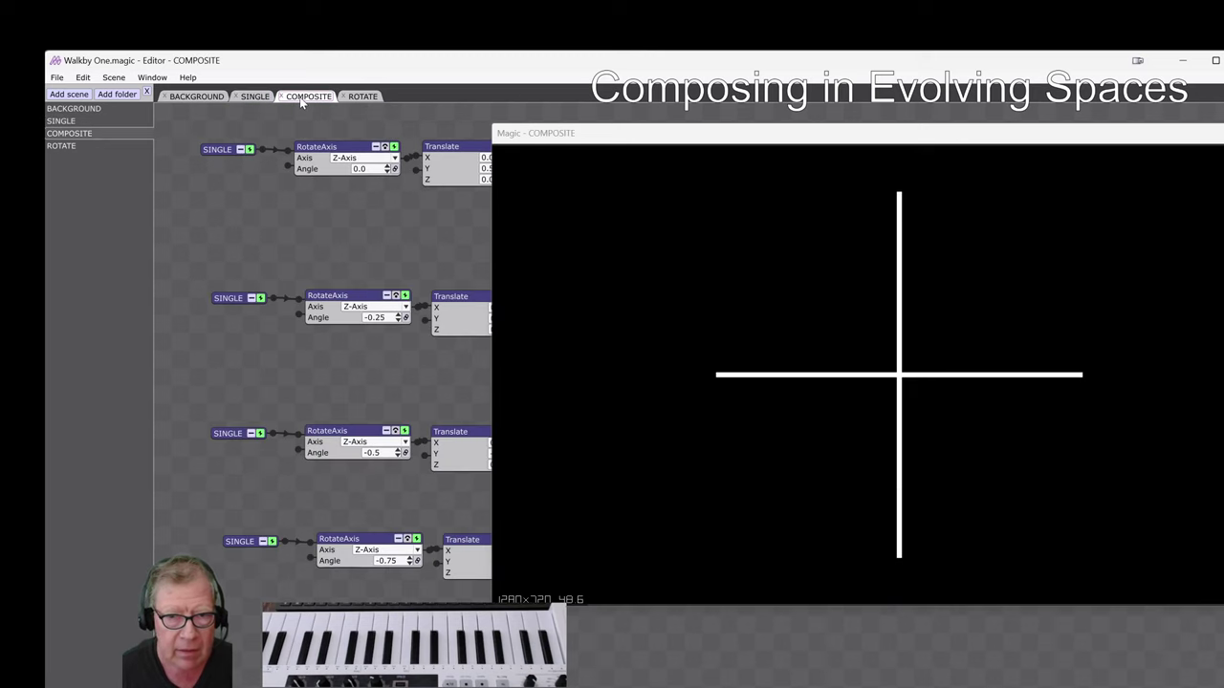
left_click(360, 95)
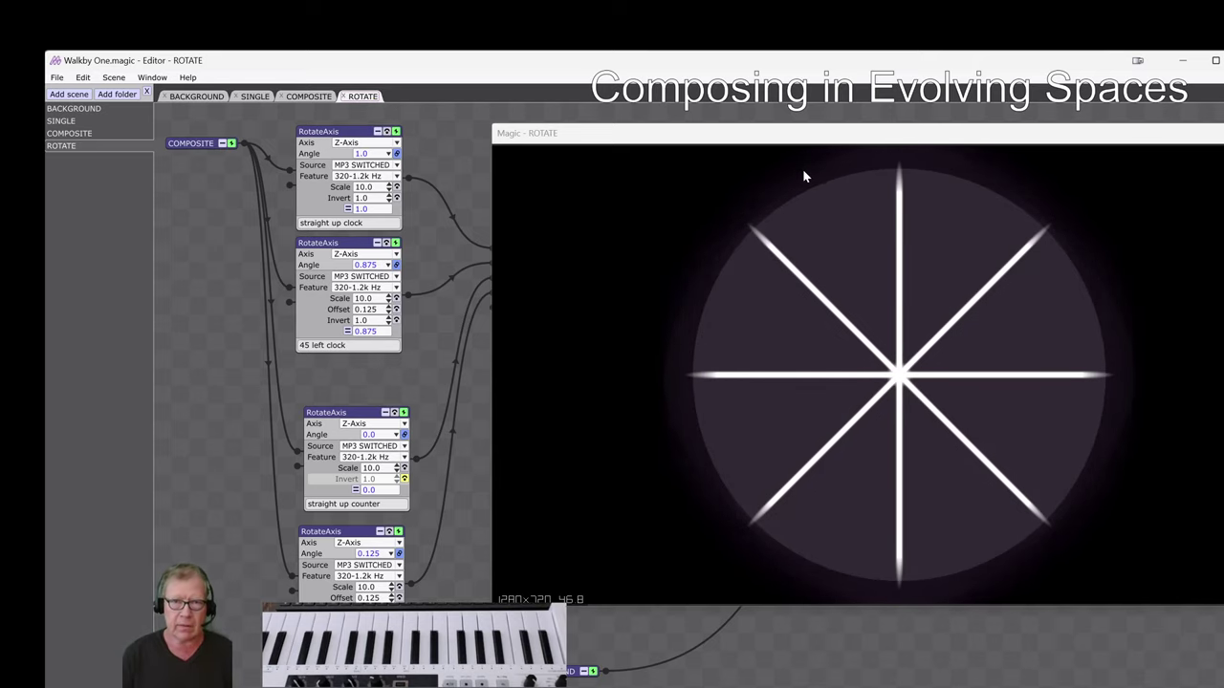
left_click_drag(803, 140, 632, 140)
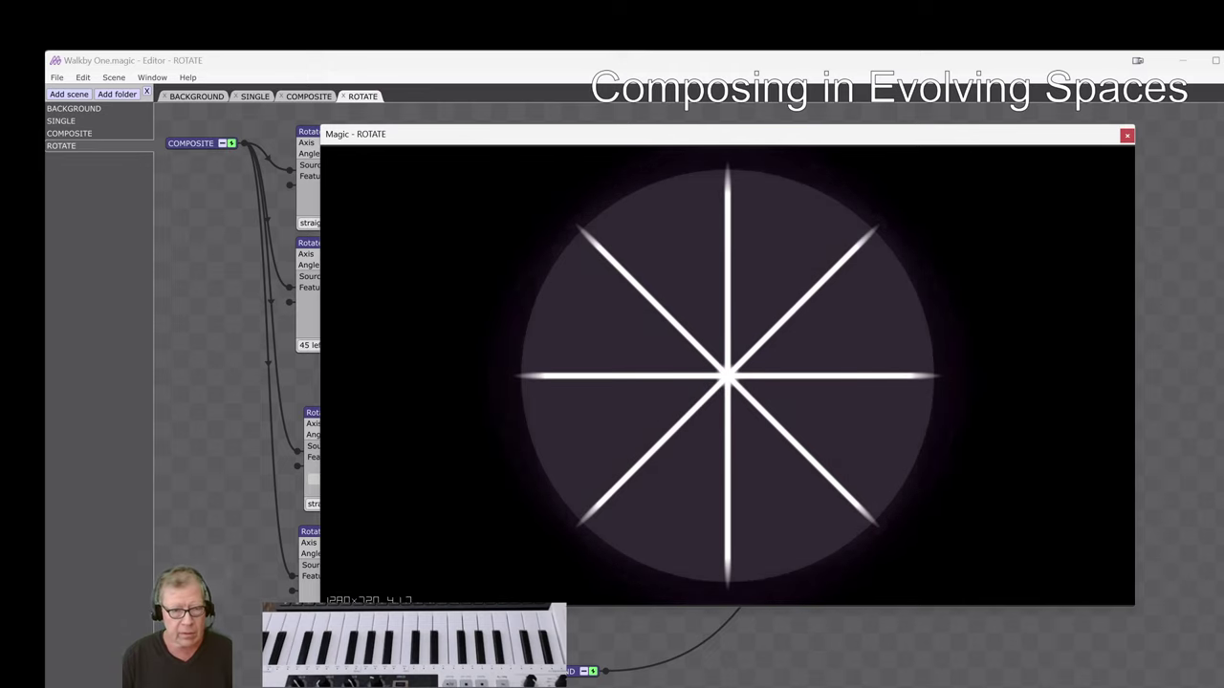
Step: Highlight the 'tbd', 'nourish mind expand perspective' and animated-GIF-in-3D-platform notes, then switch to Second Life
key("alt+Tab")
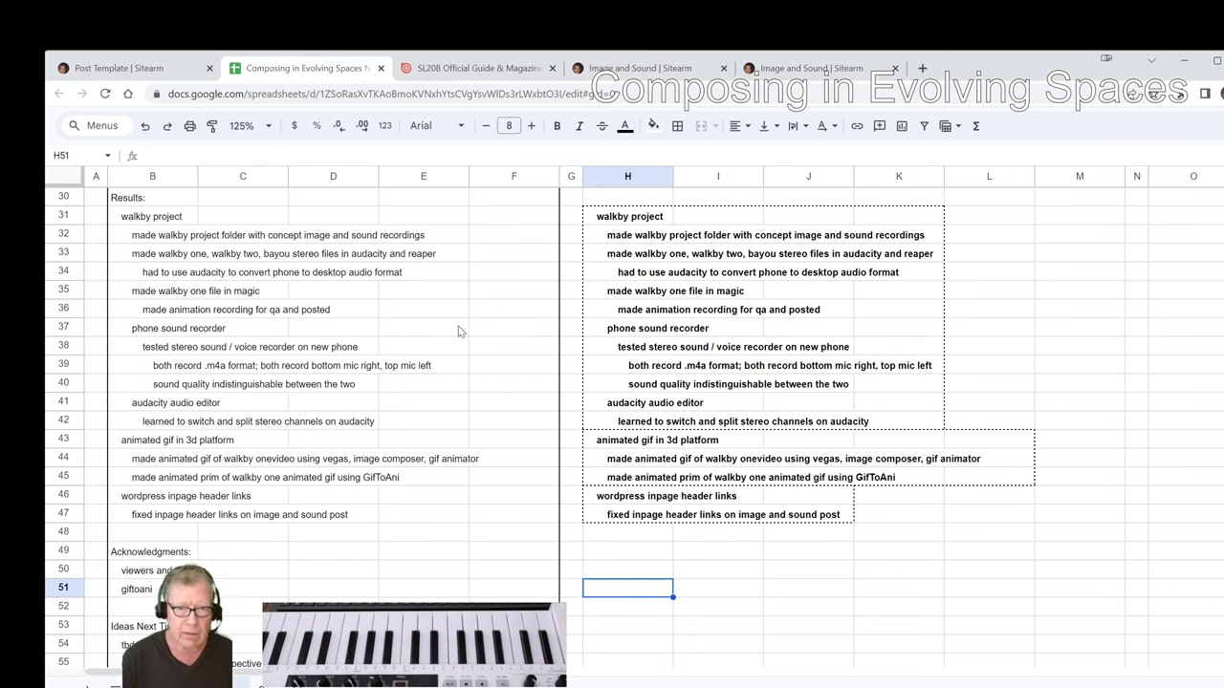
scroll(436, 440, "down", 2)
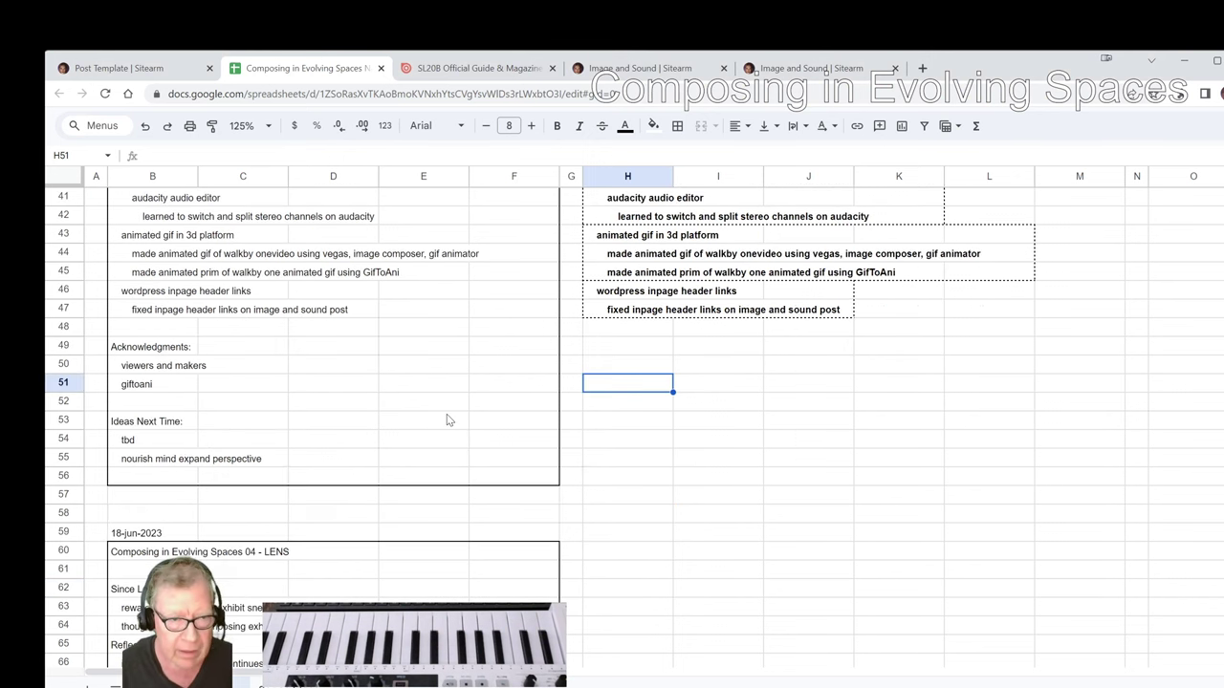
left_click(392, 408)
left_click(136, 441)
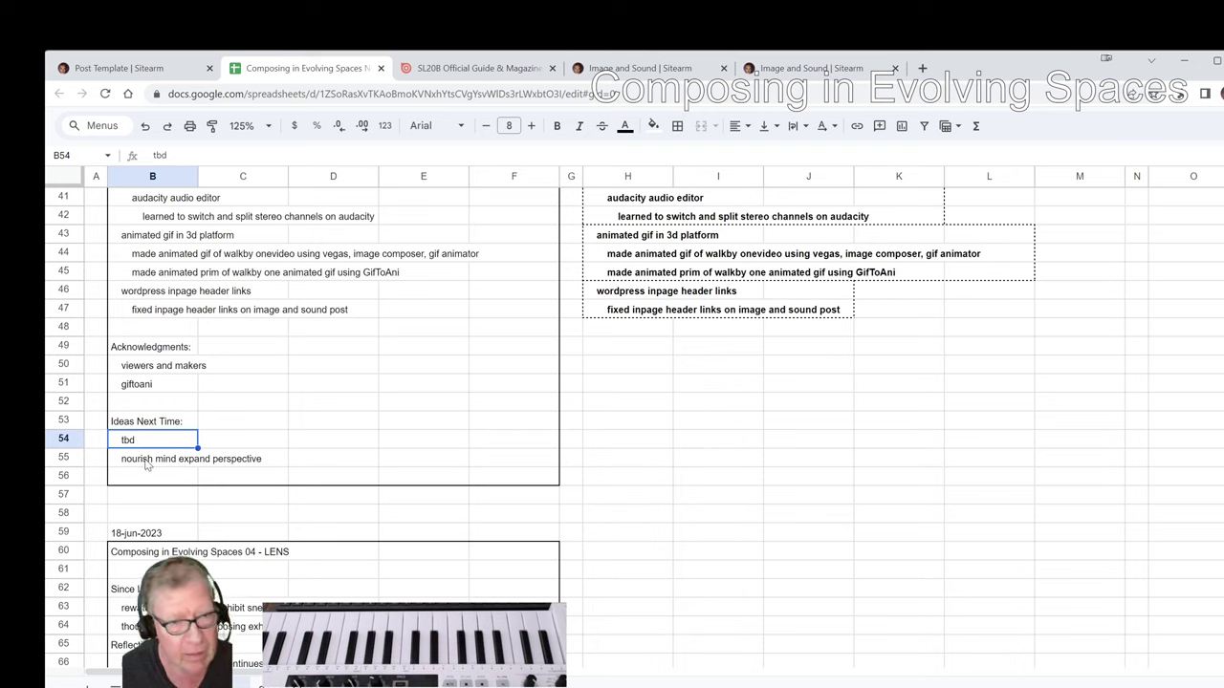
left_click(146, 463)
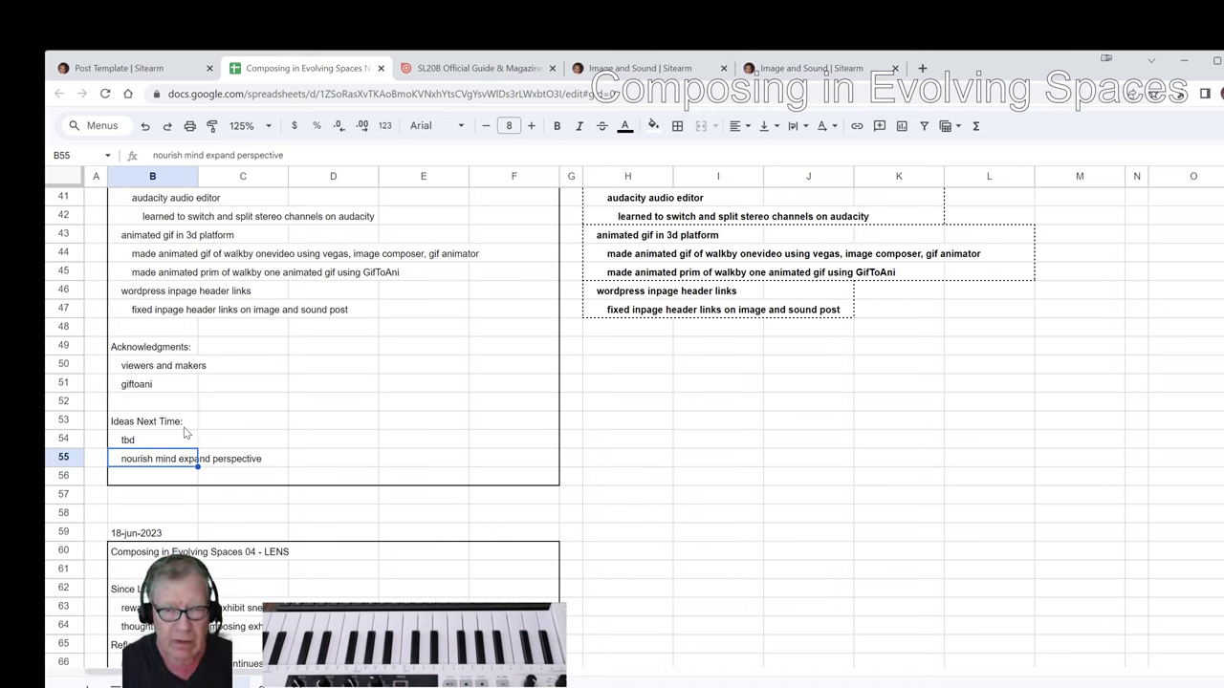
left_click(703, 239)
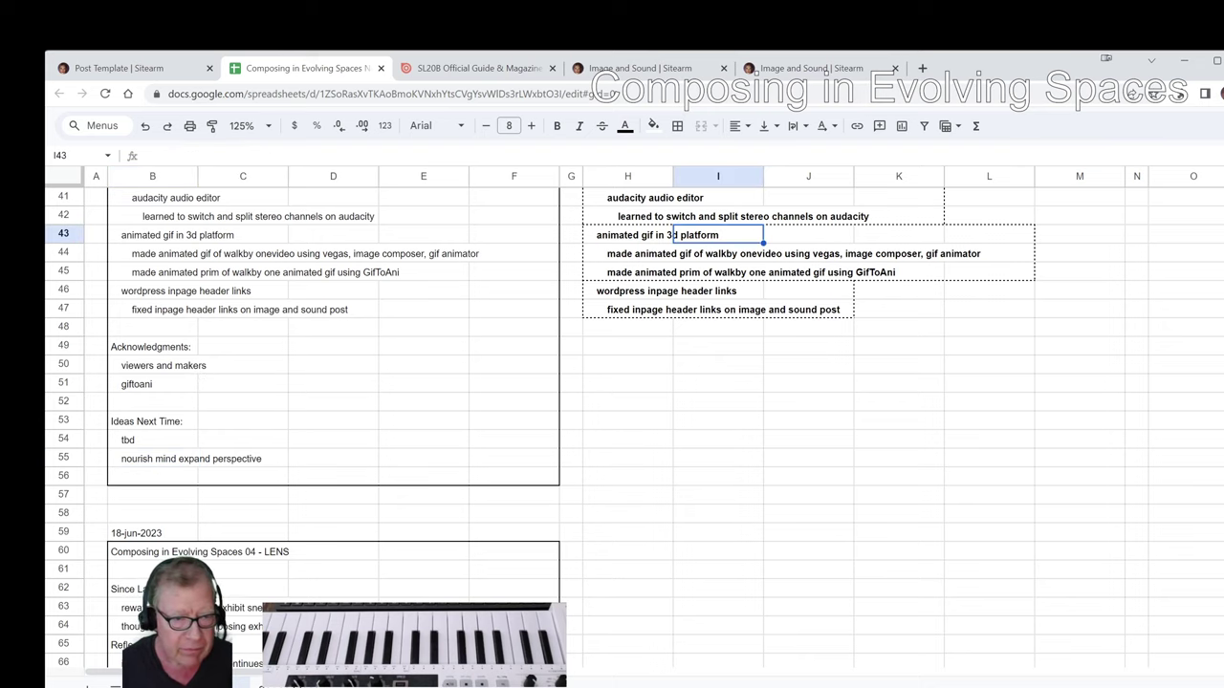
key("alt+Tab")
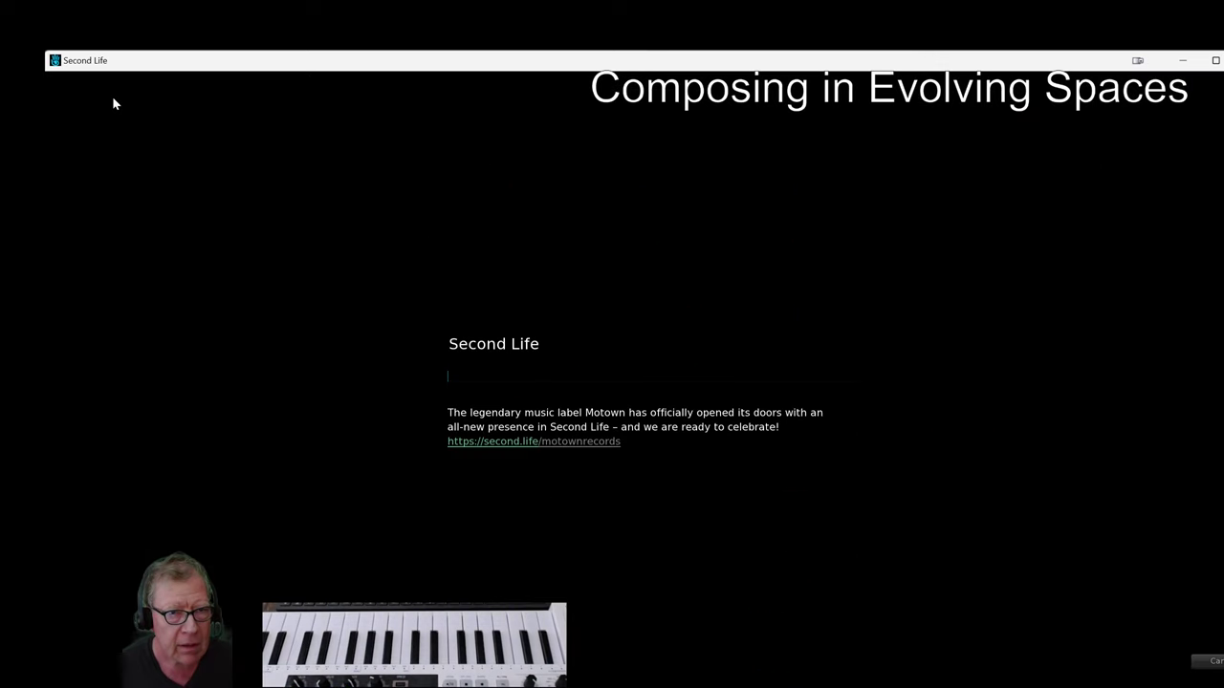
Step: Teleport home, zoom in on the Skylab animated starburst panel, then return to the notes
left_click(112, 95)
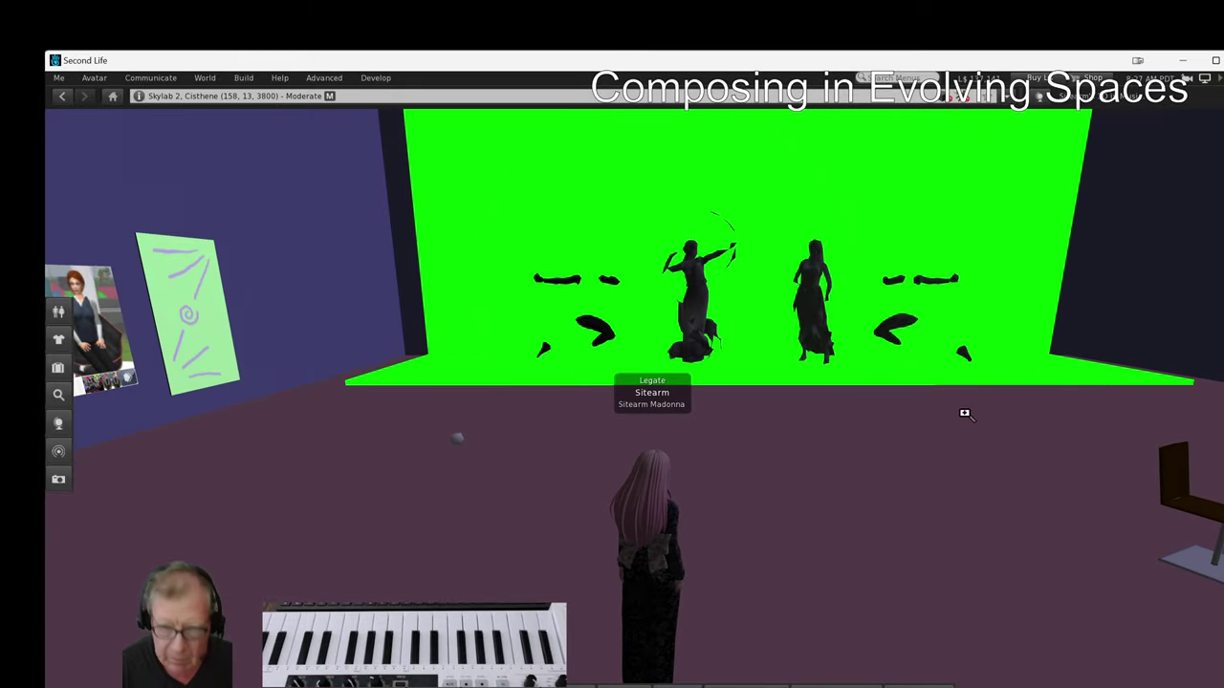
left_click(972, 411, "alt")
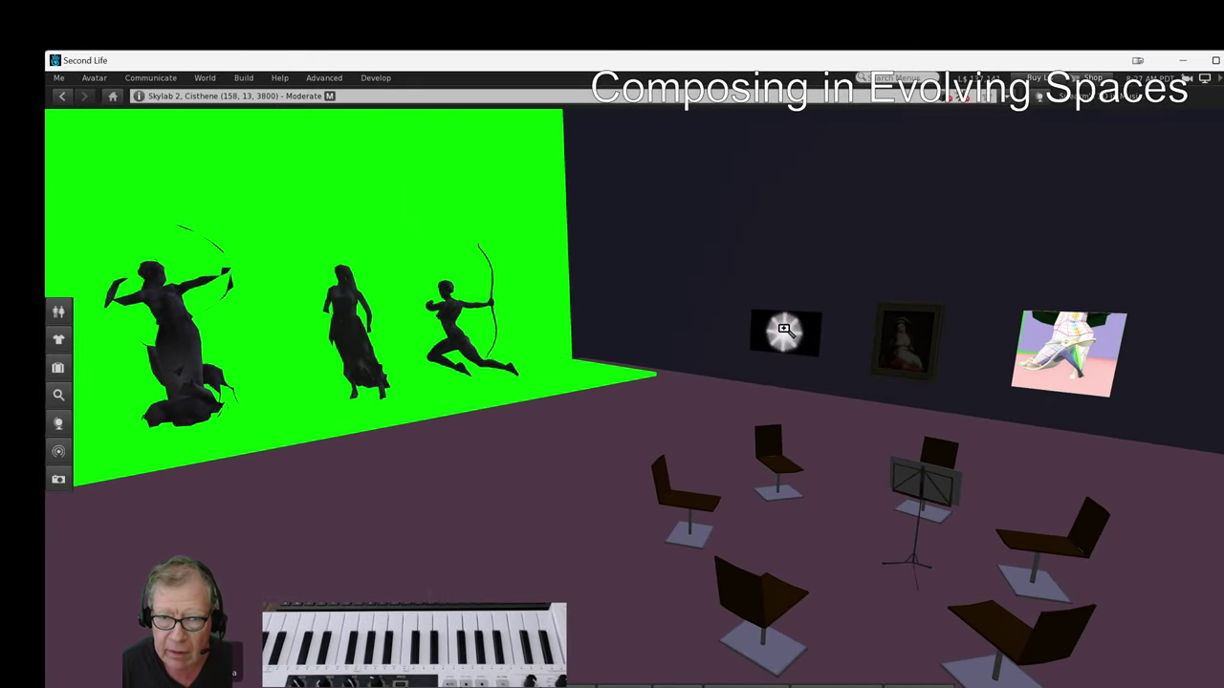
left_click(784, 329)
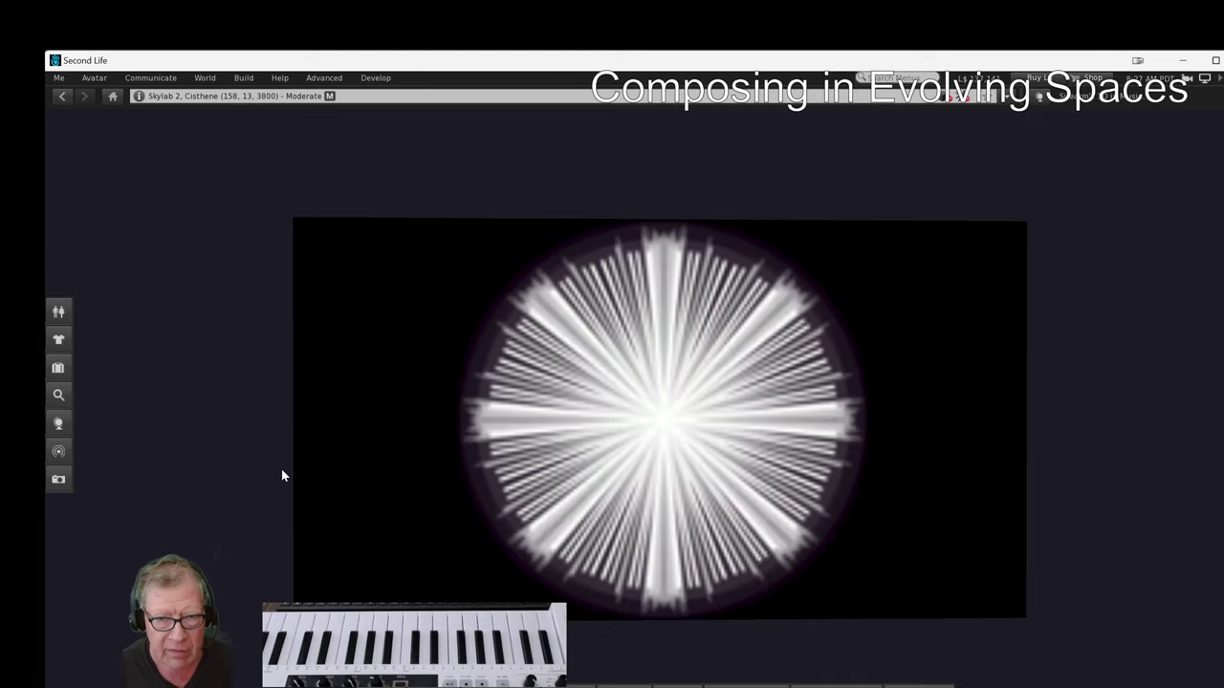
scroll(409, 488, "down", 1)
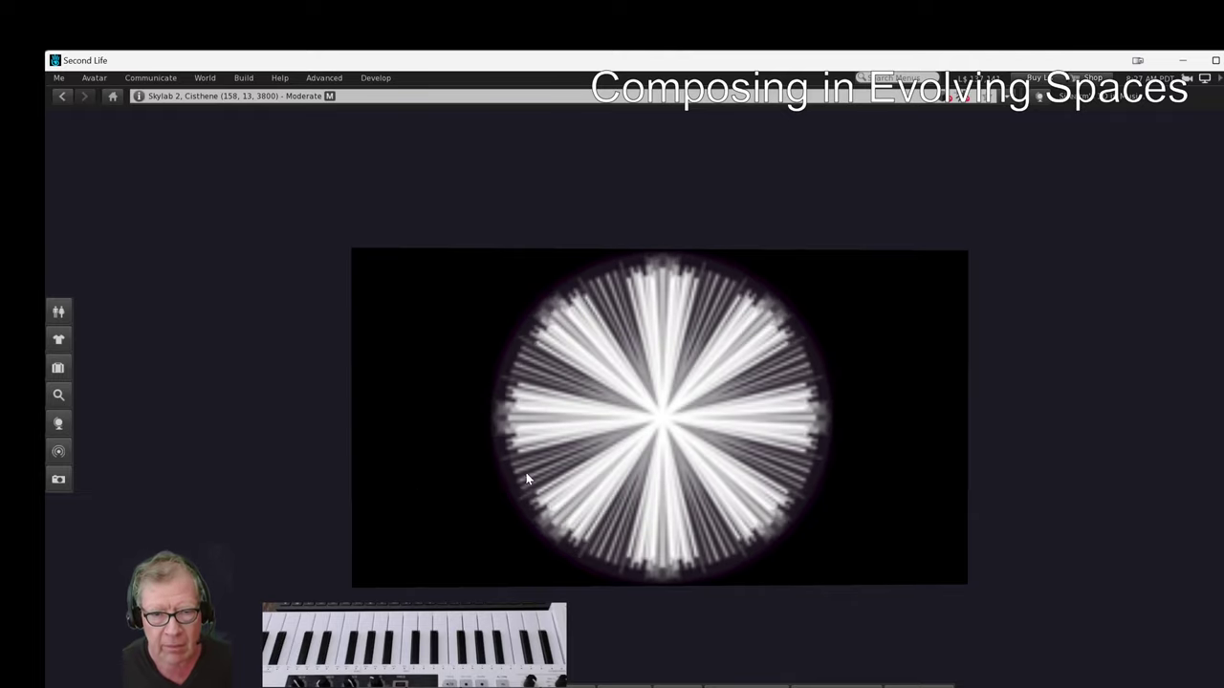
scroll(483, 448, "down", 2)
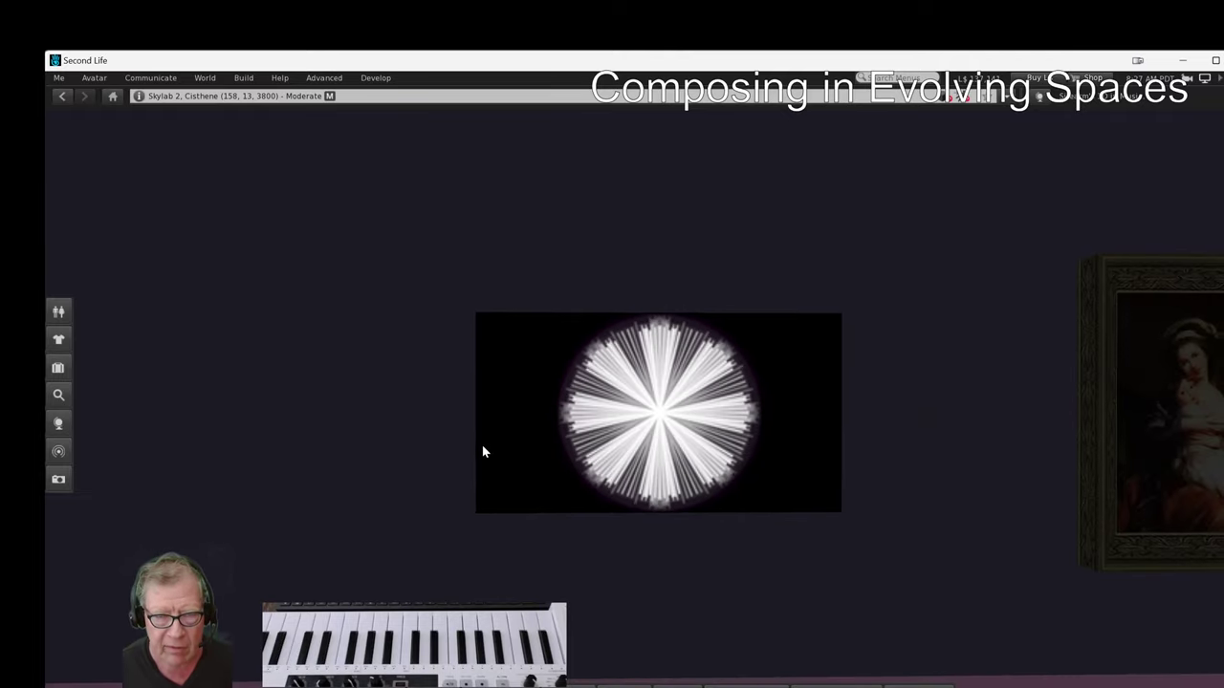
scroll(483, 451, "up", 2)
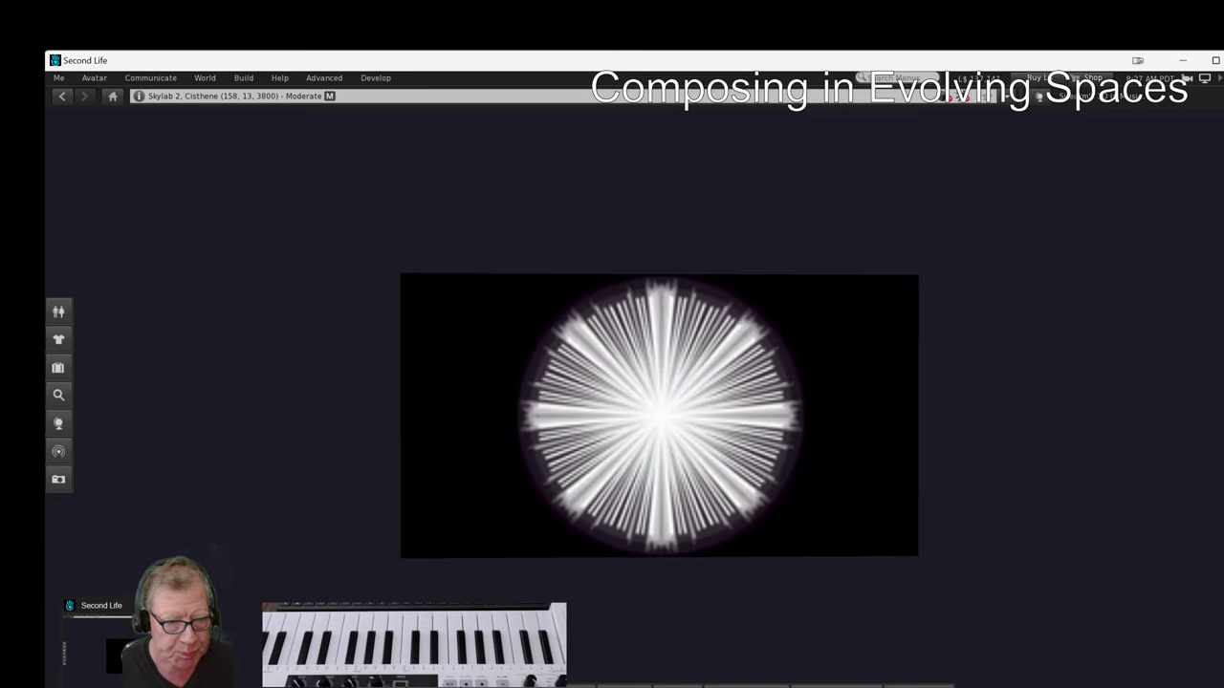
key("alt+Tab")
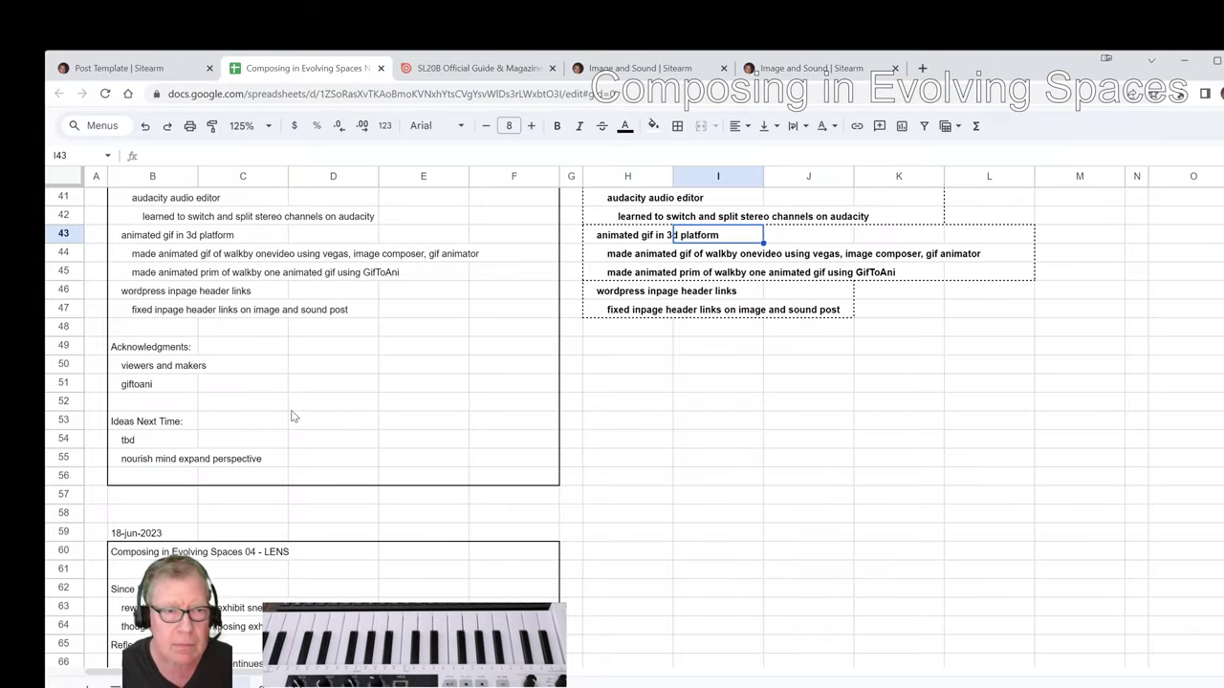
left_click(174, 459)
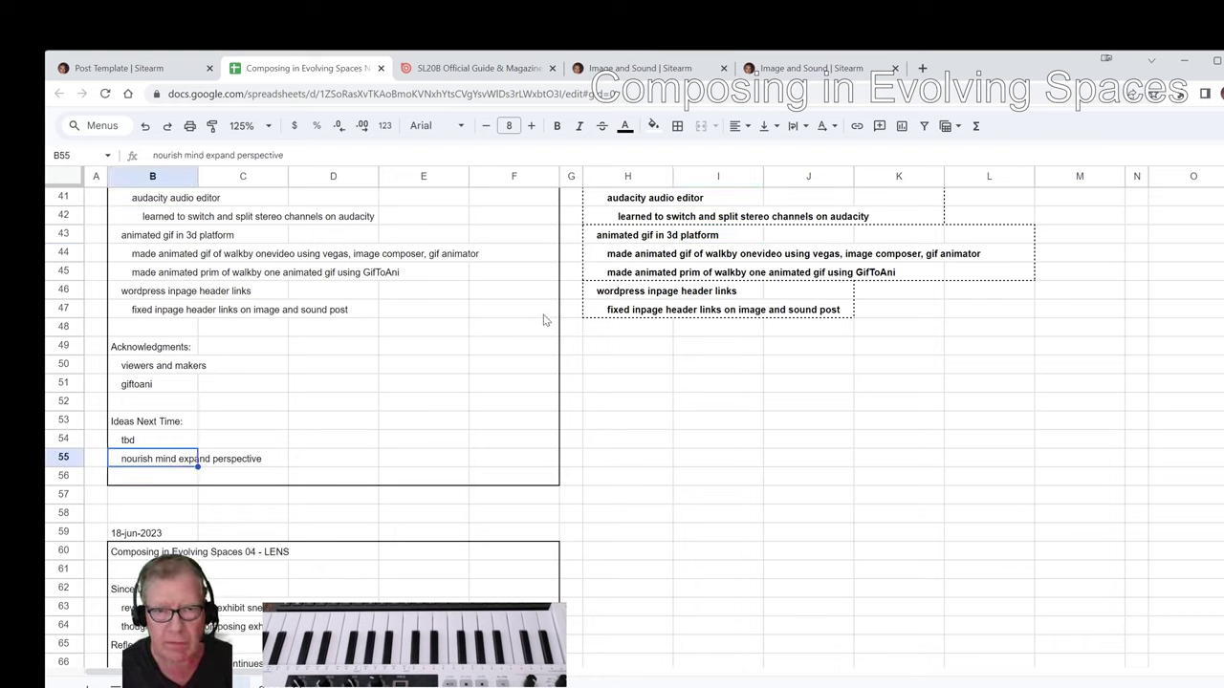
left_click(170, 373)
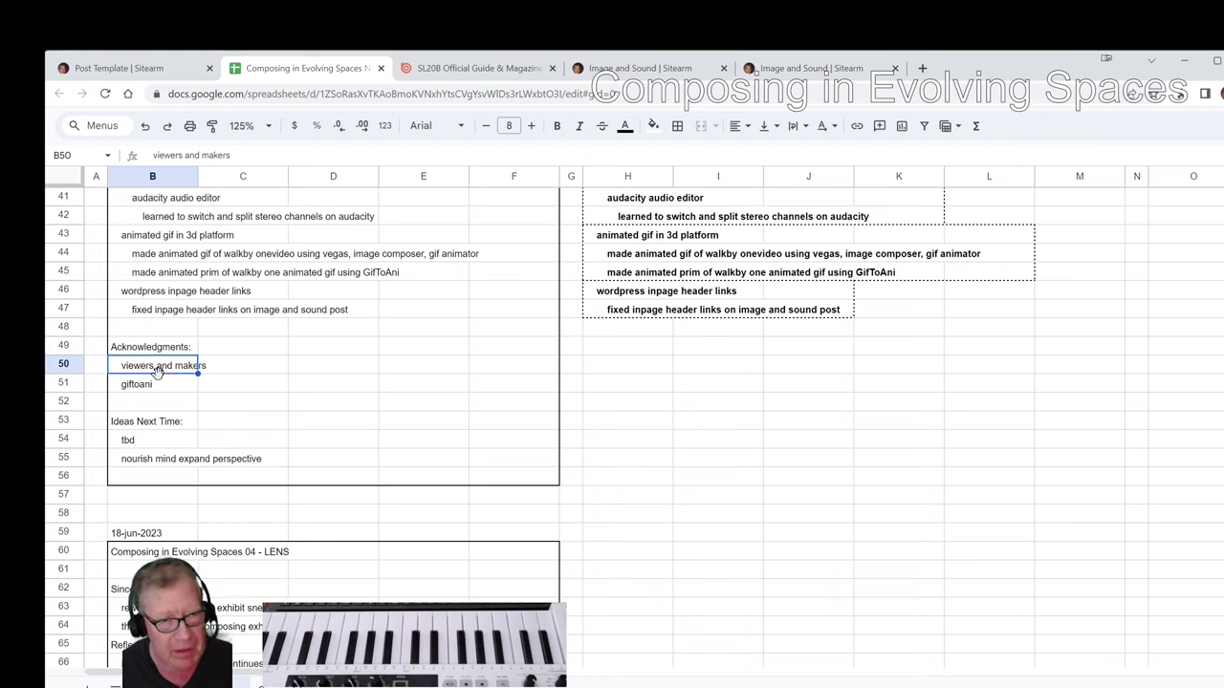
left_click(154, 384)
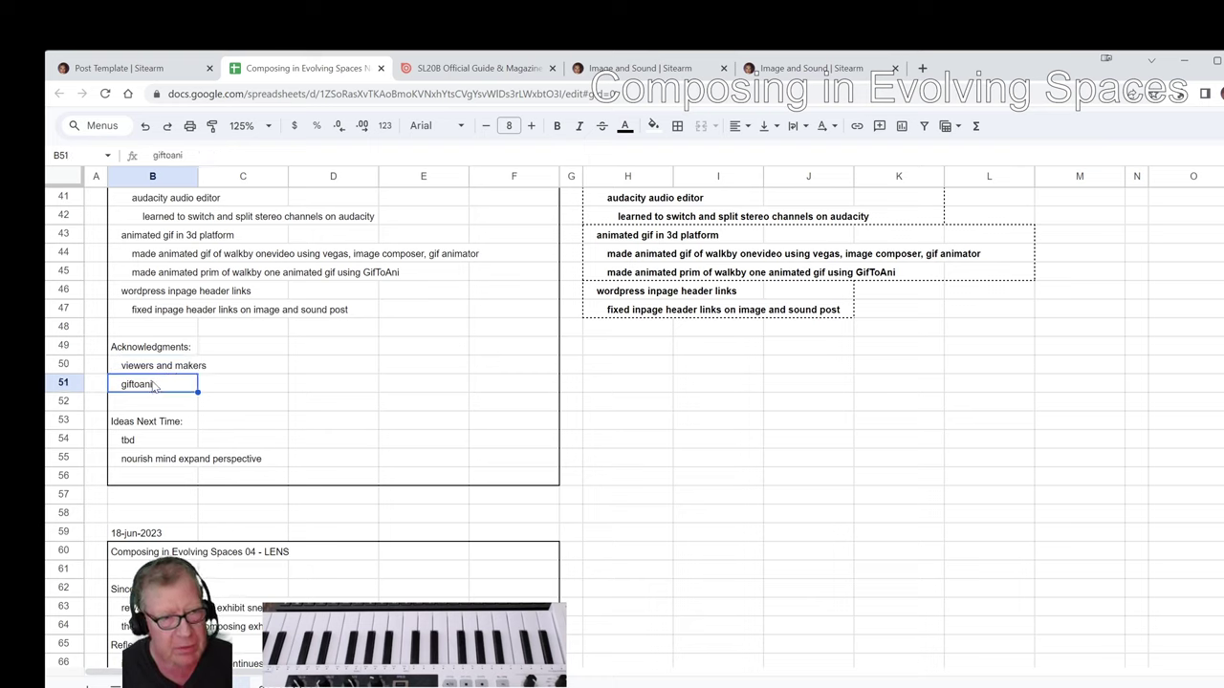